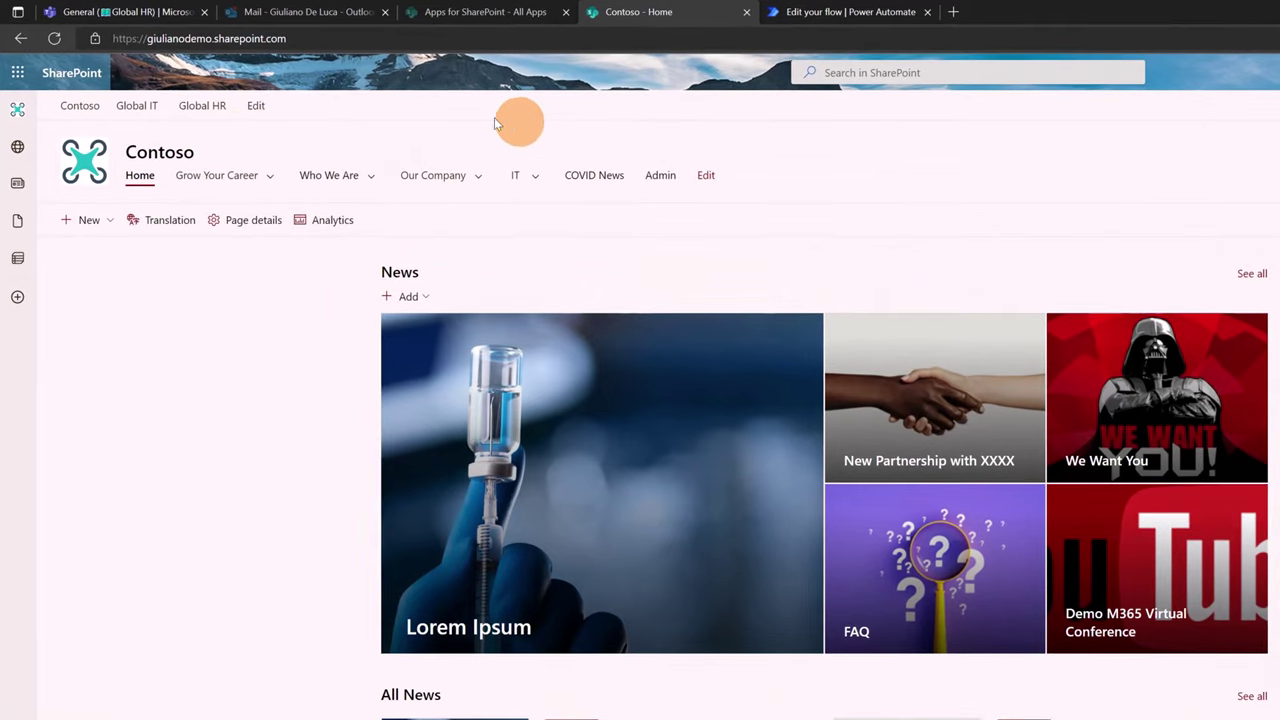
Step: Create a new blank site page and type 'header' as its title
left_click(103, 223)
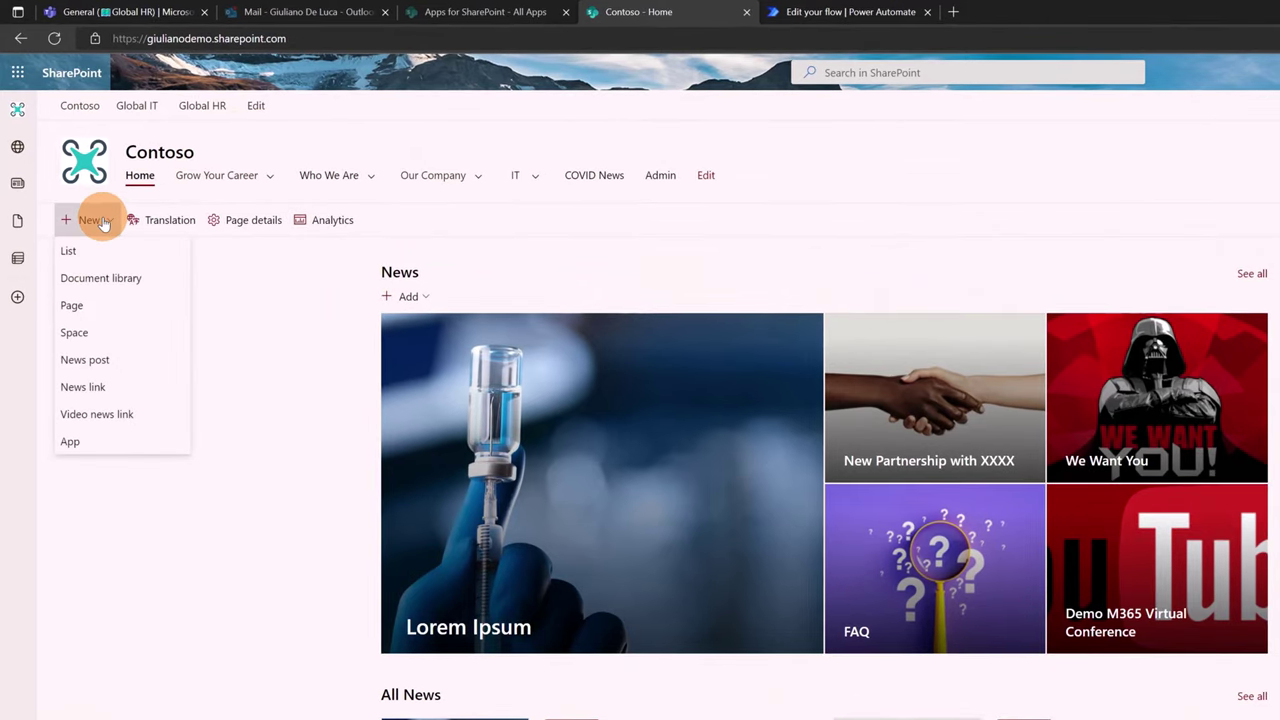
left_click(106, 305)
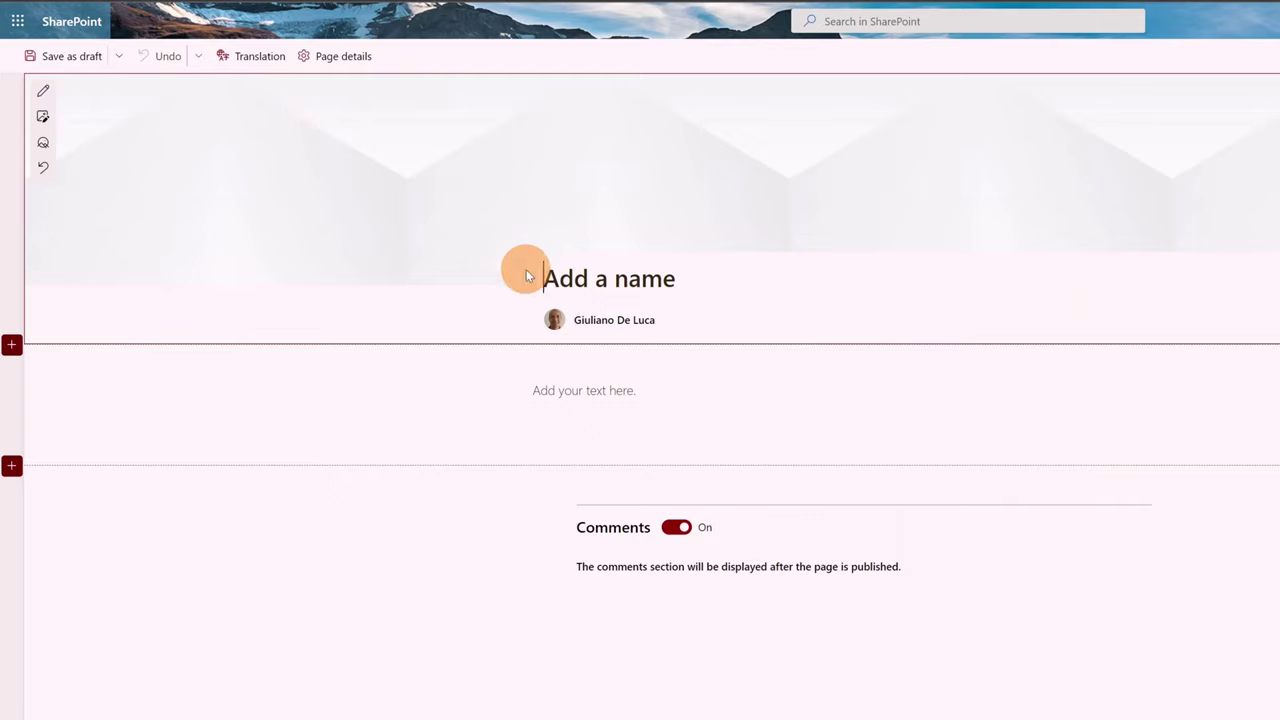
left_click(632, 313)
type("header")
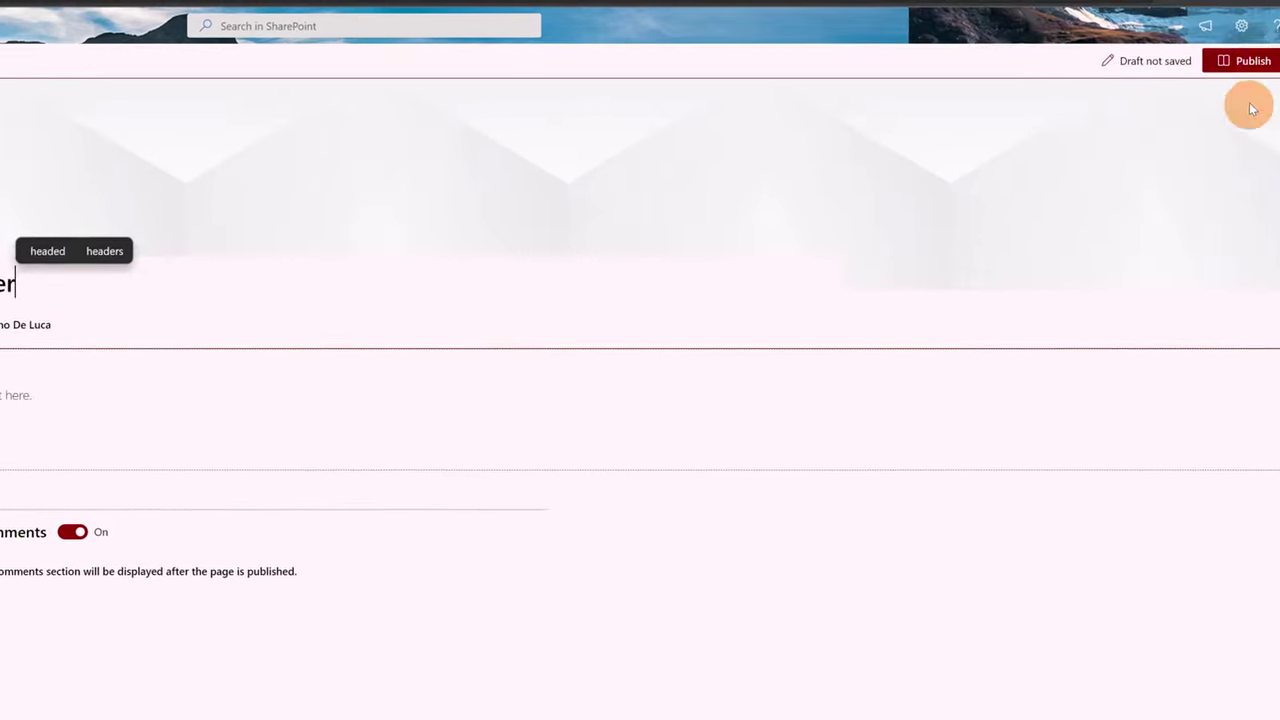
Step: Publish the 'header' page, dismiss the sharing suggestions, and return to the site Home
left_click(1250, 62)
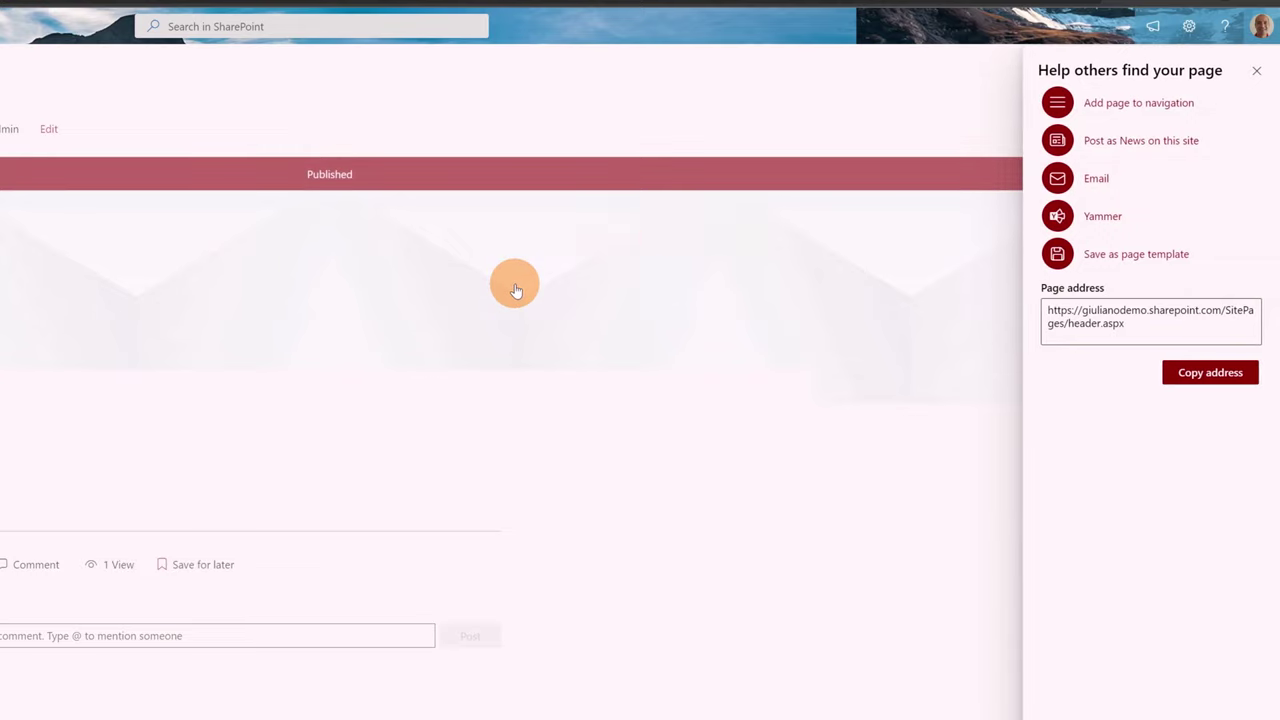
left_click(1266, 72)
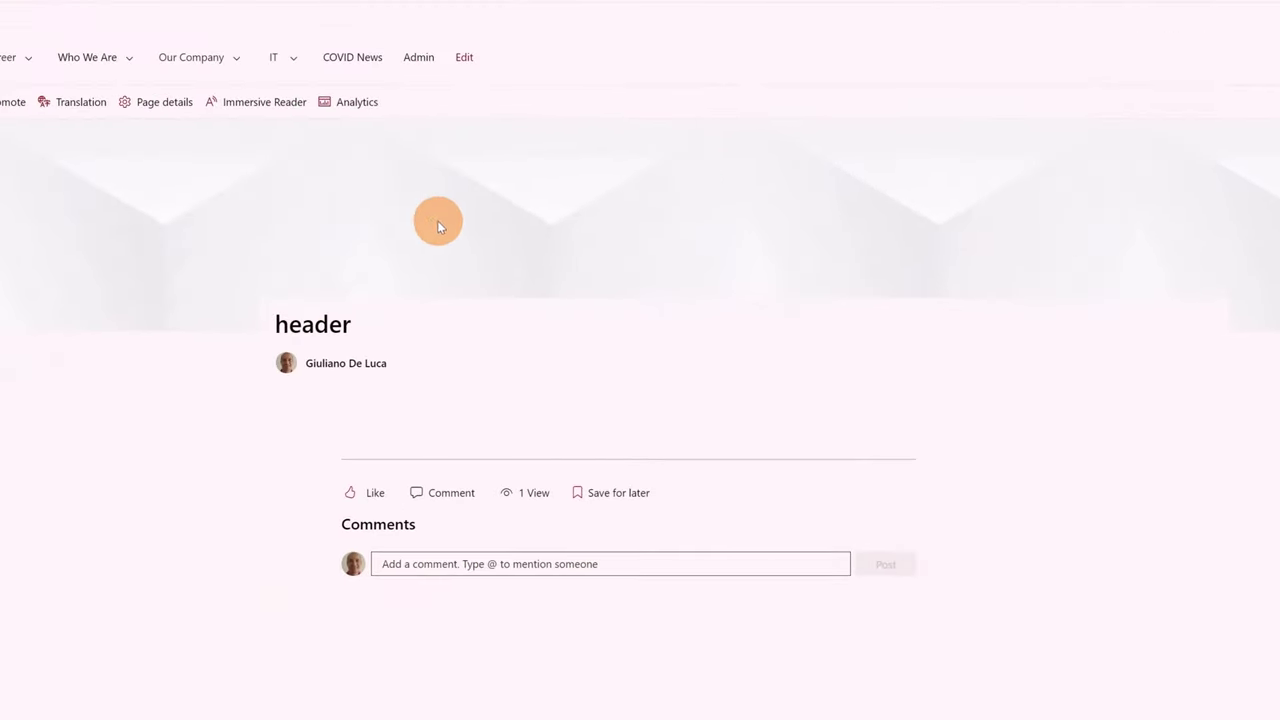
left_click(141, 126)
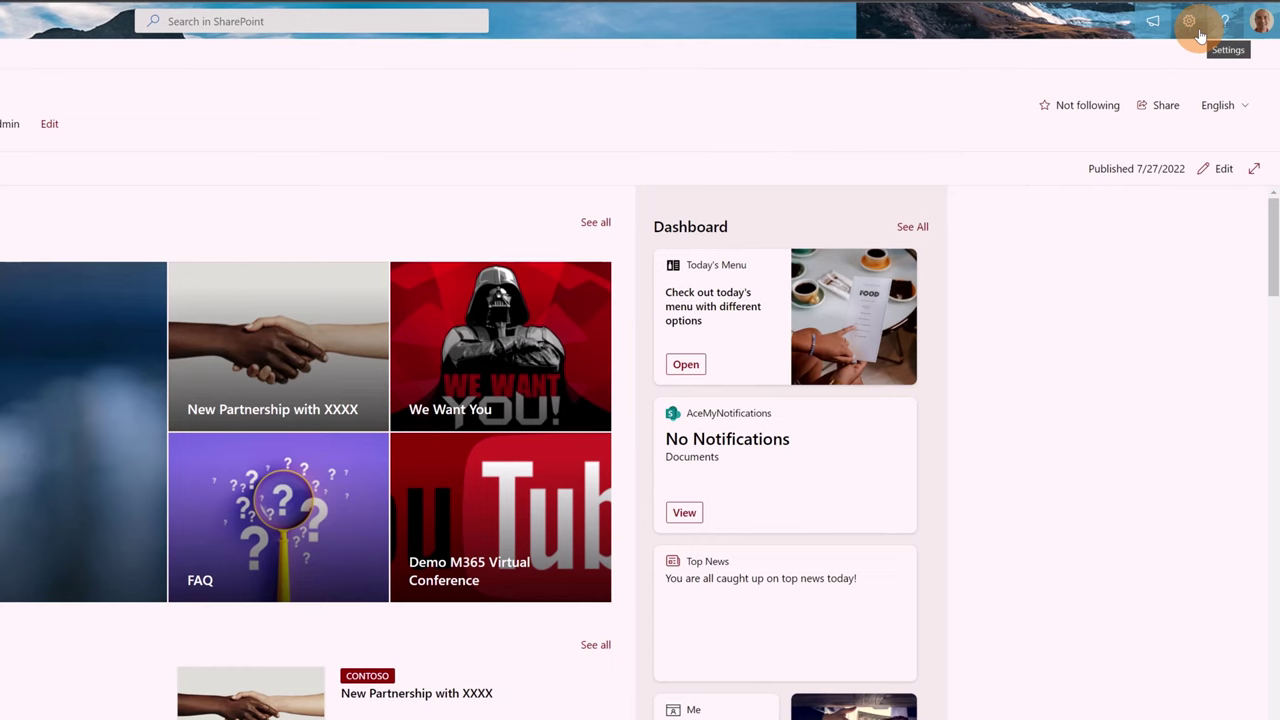
Step: Go to the Site Pages library through Site contents
left_click(1199, 34)
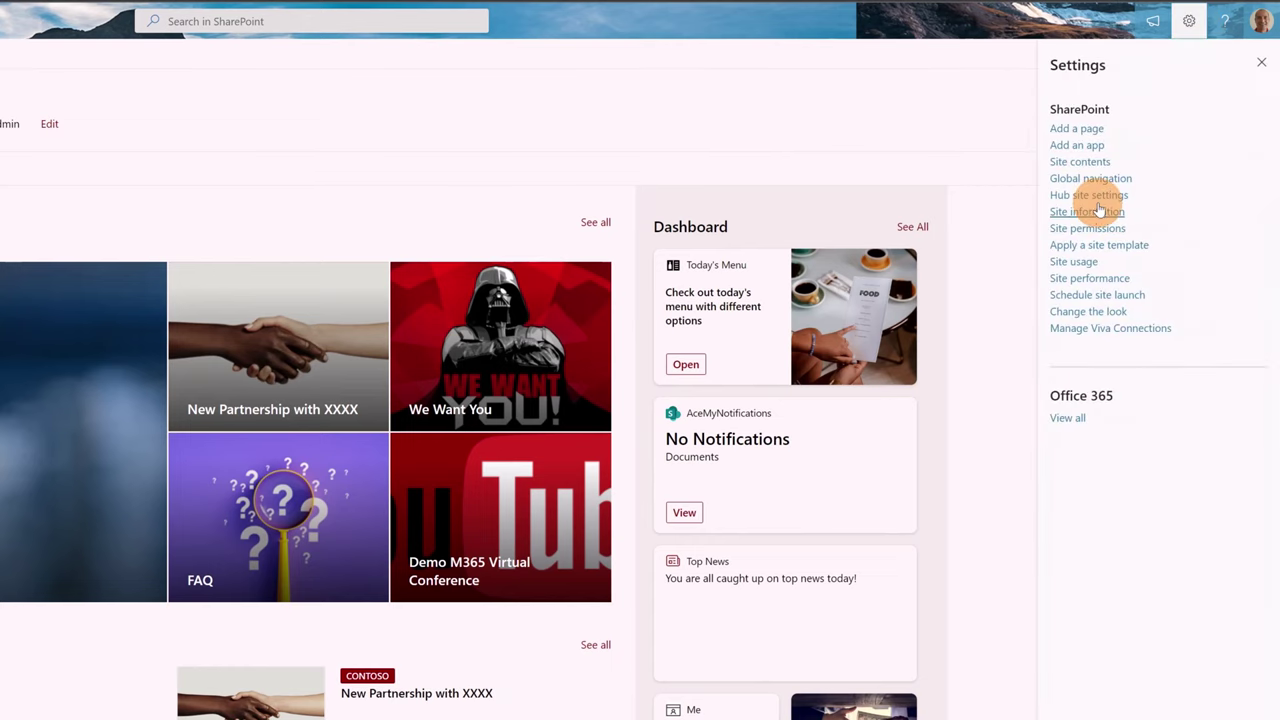
left_click(337, 277)
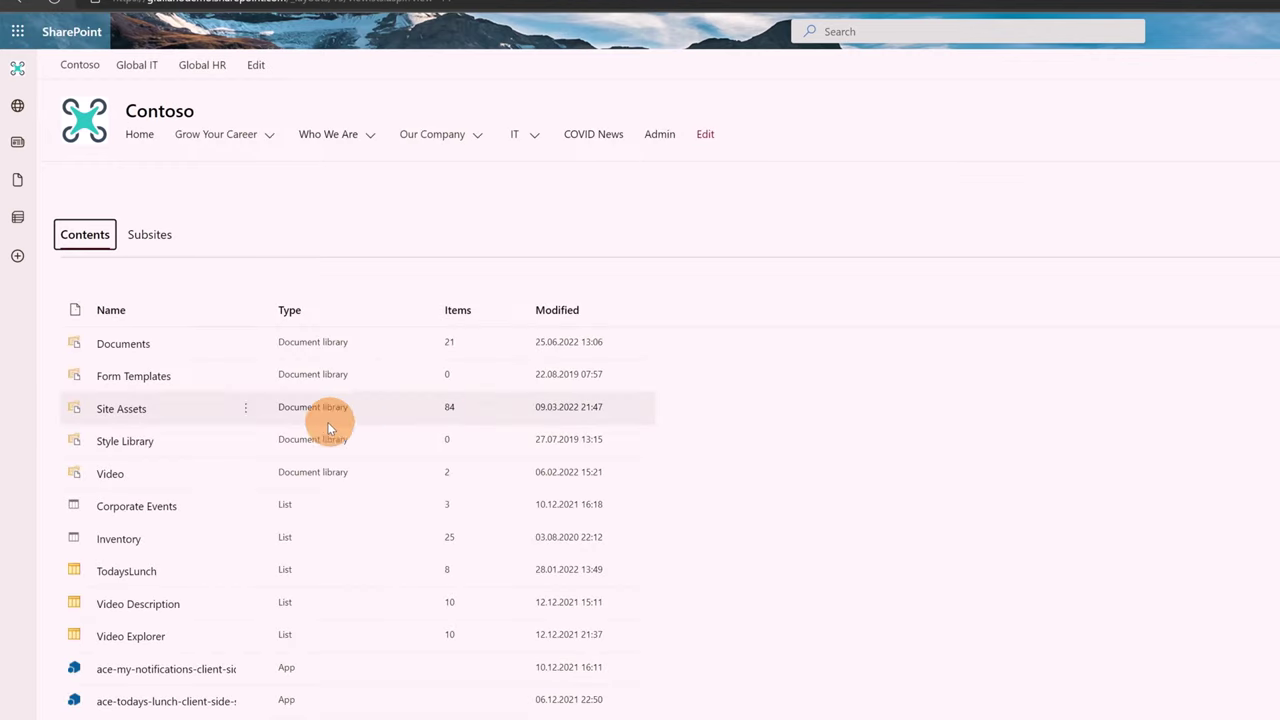
scroll(150, 420, "down", 3)
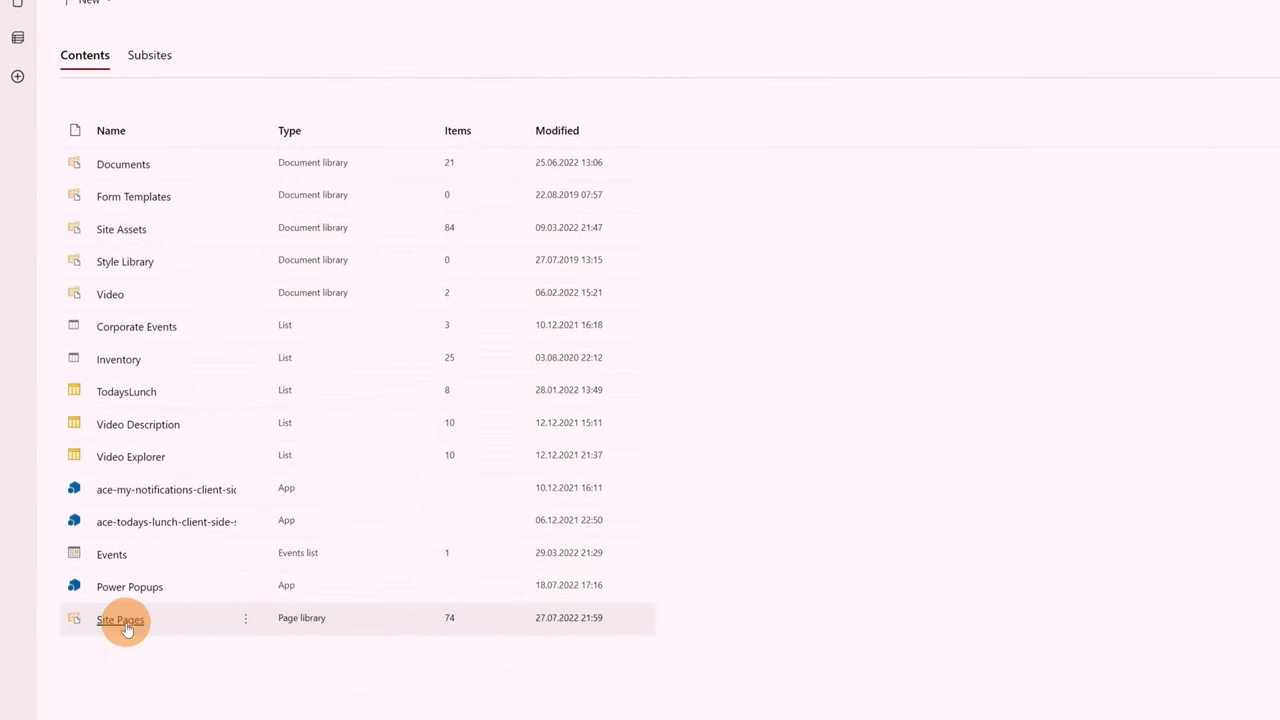
left_click(164, 618)
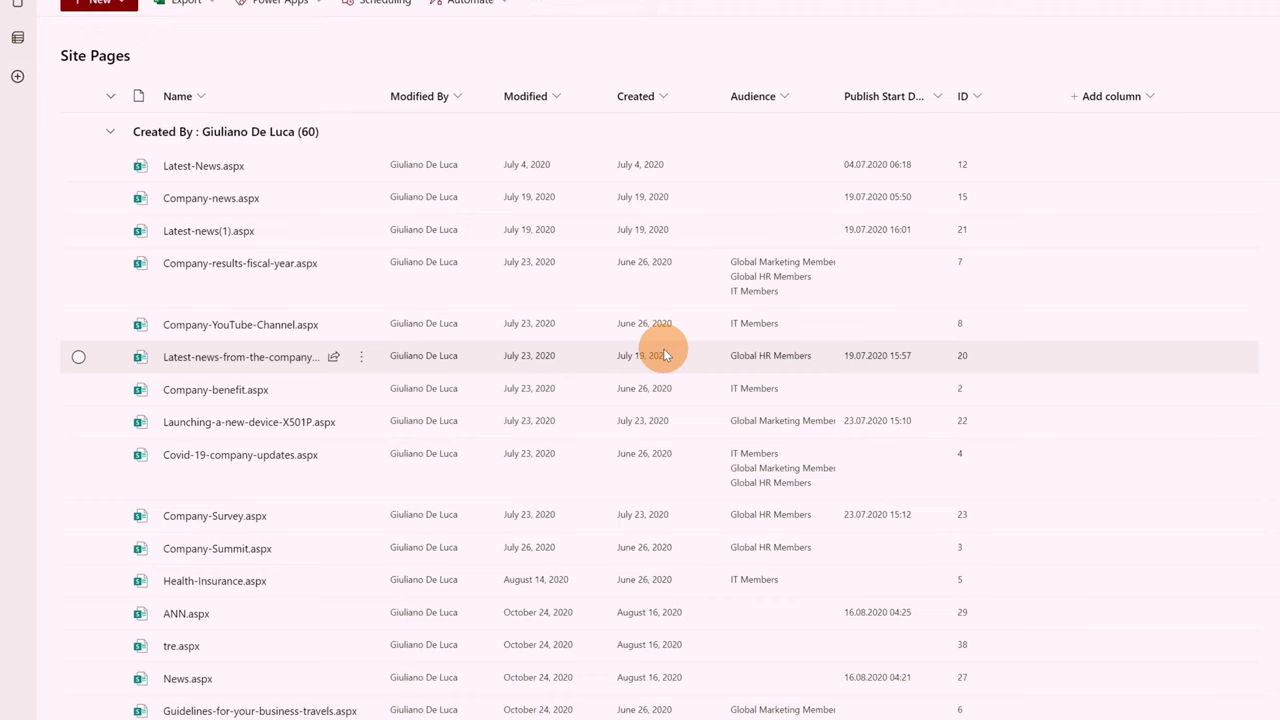
scroll(663, 355, "down", 6)
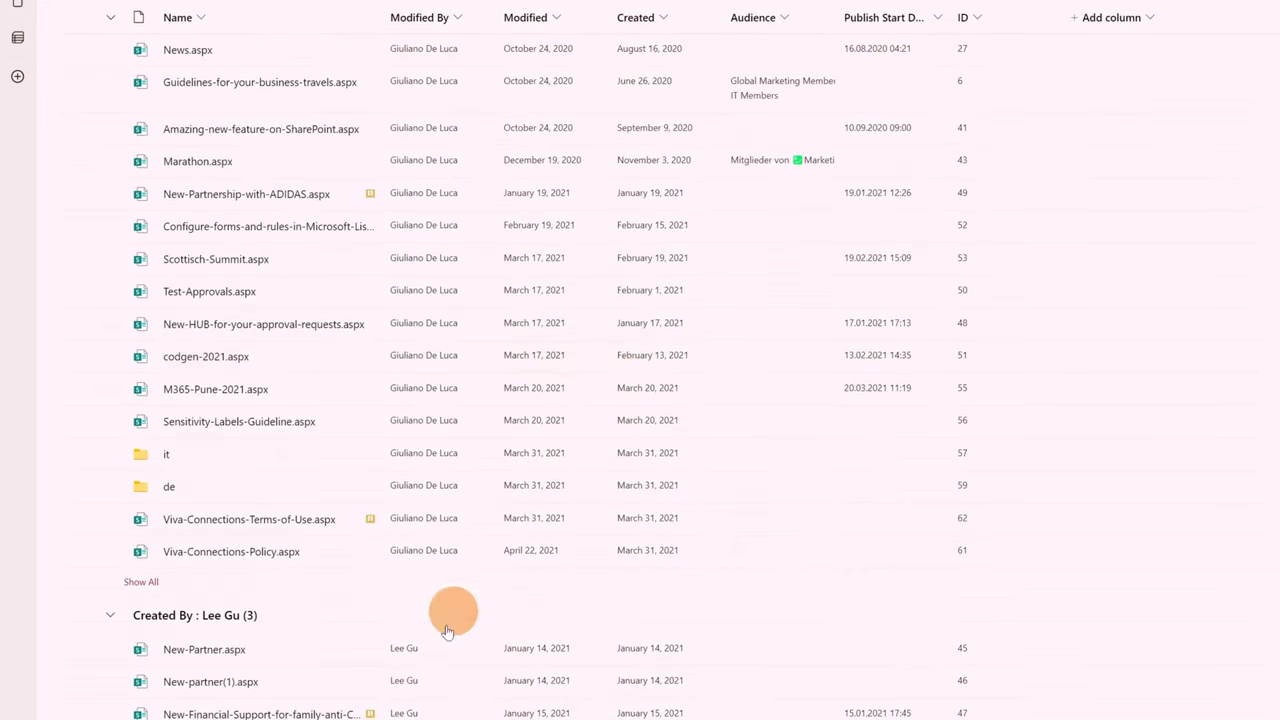
scroll(370, 698, "down", 1)
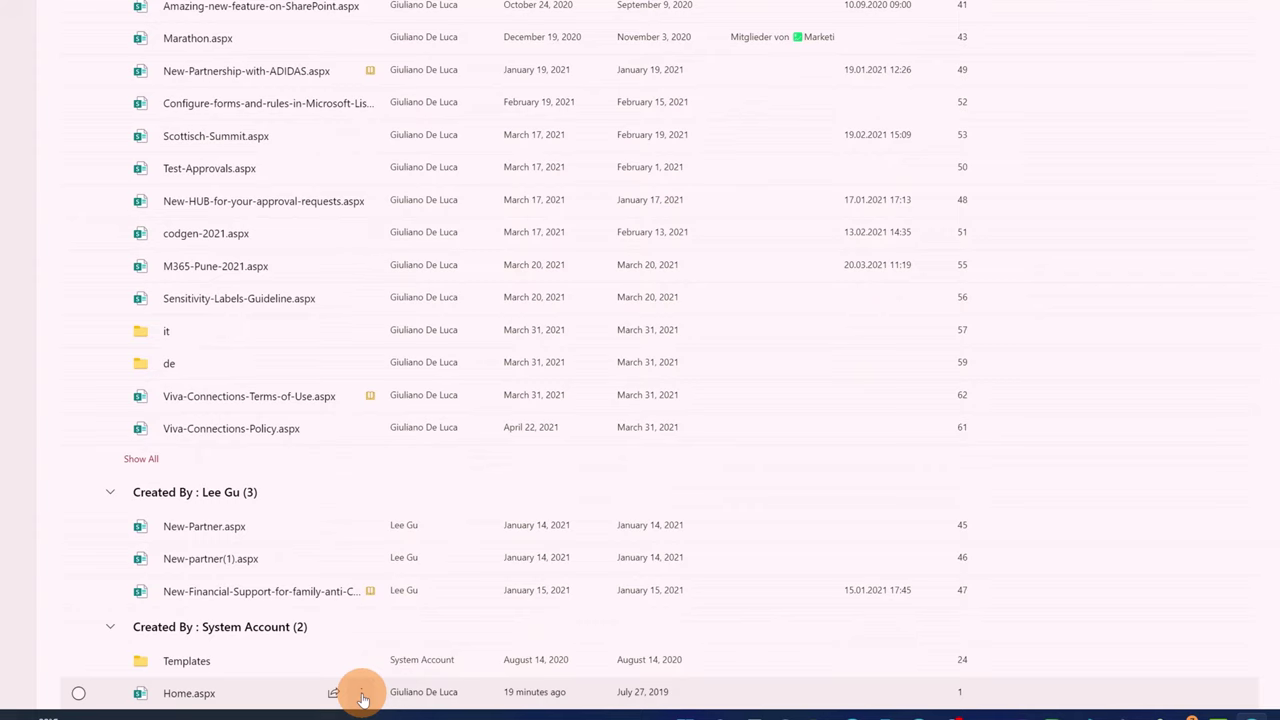
Step: Copy Home.aspx into Site Pages as Home1.aspx and show all pages
left_click(362, 694)
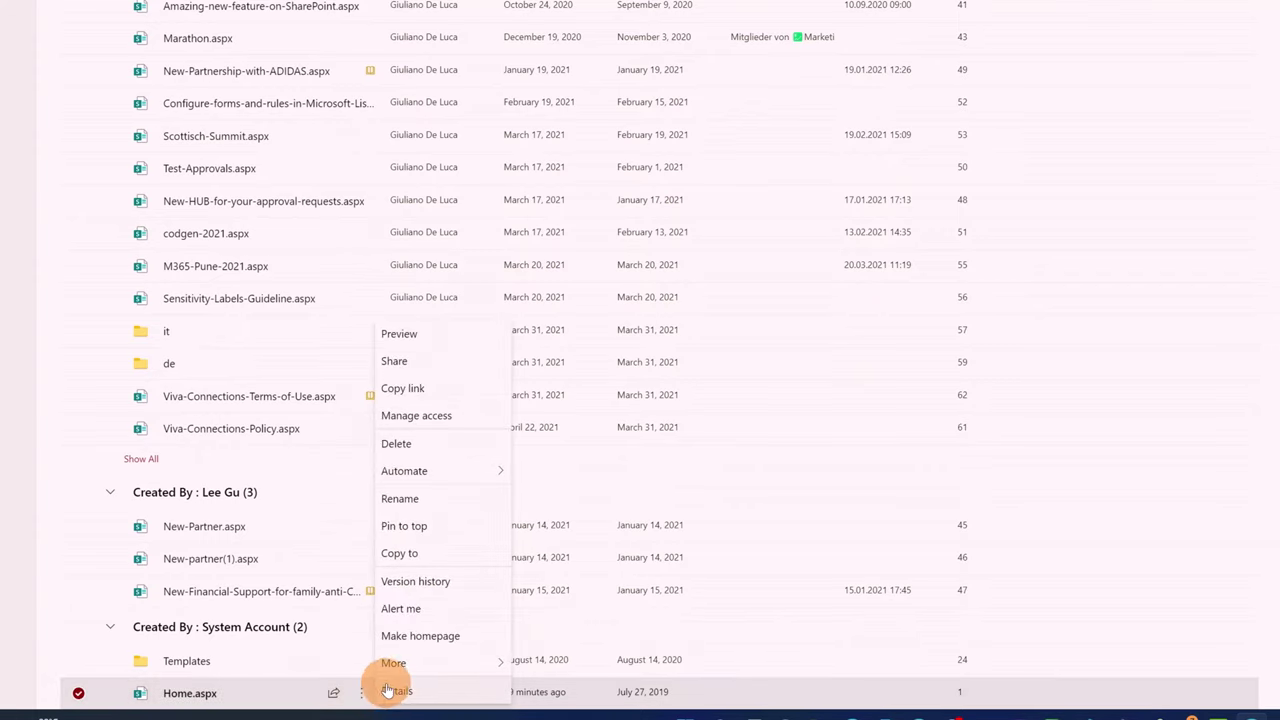
left_click(454, 567)
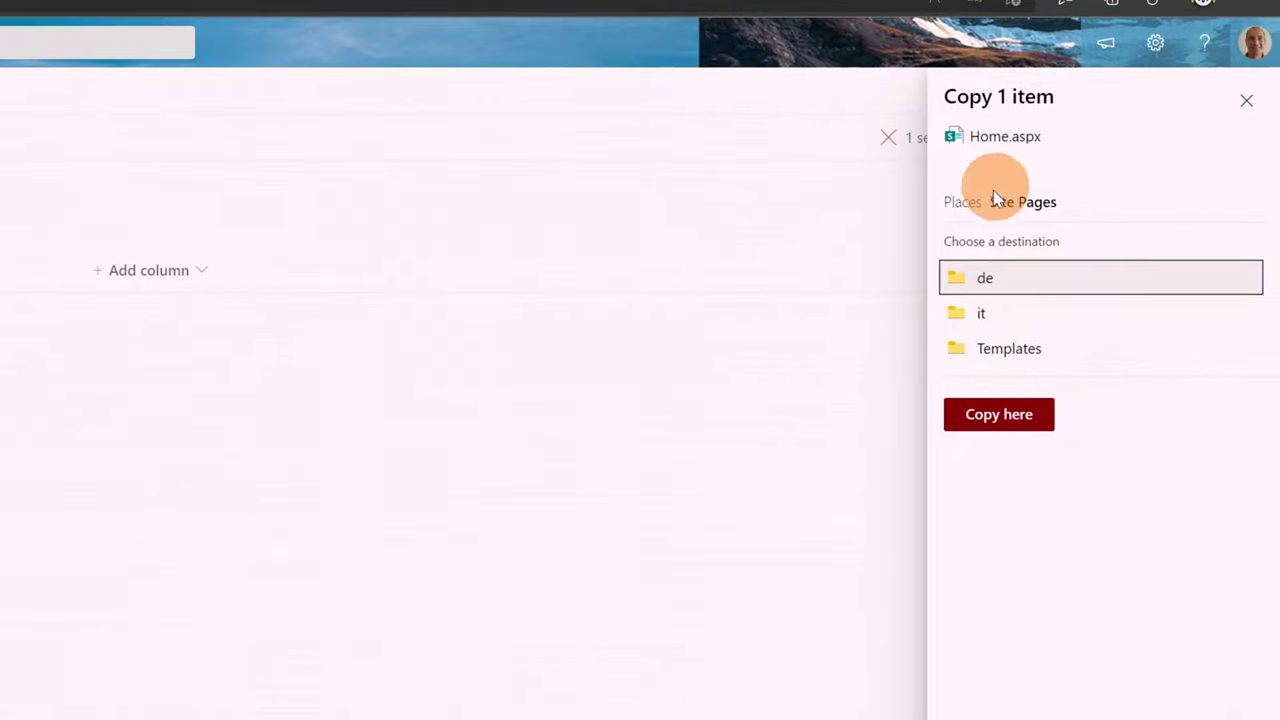
left_click(1019, 421)
scroll(220, 390, "down", 10)
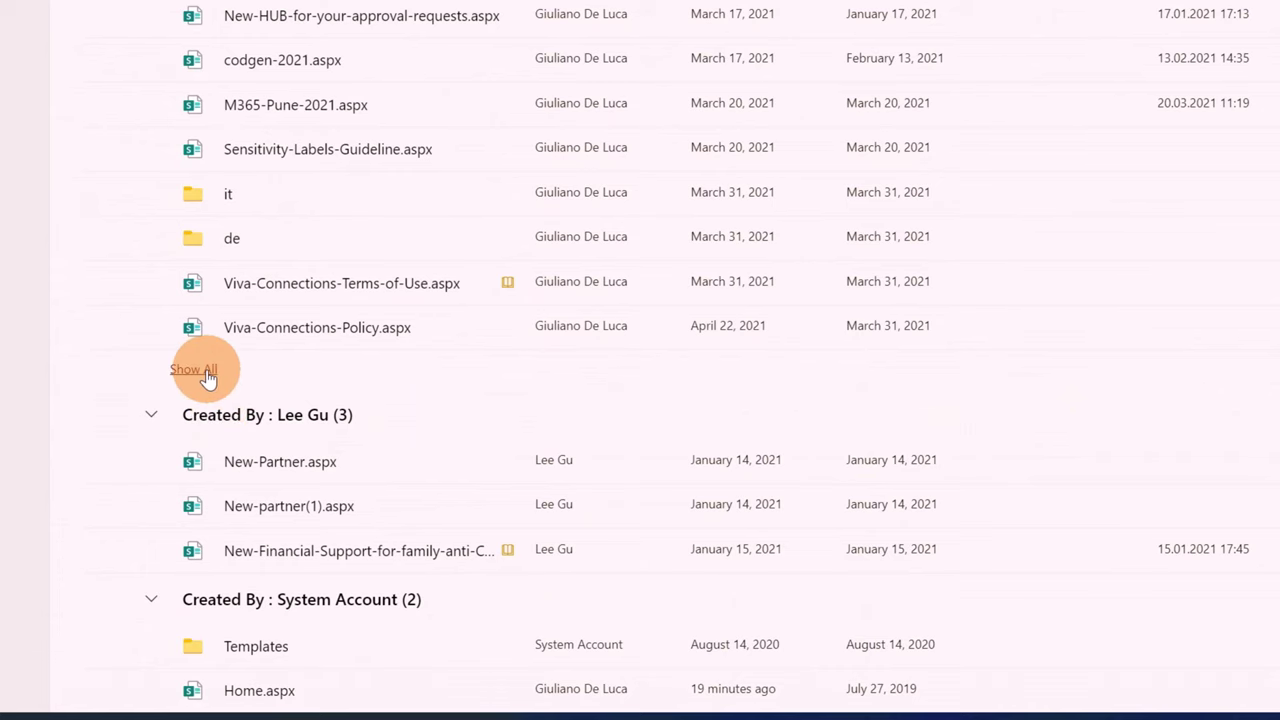
left_click(207, 372)
scroll(209, 366, "down", 15)
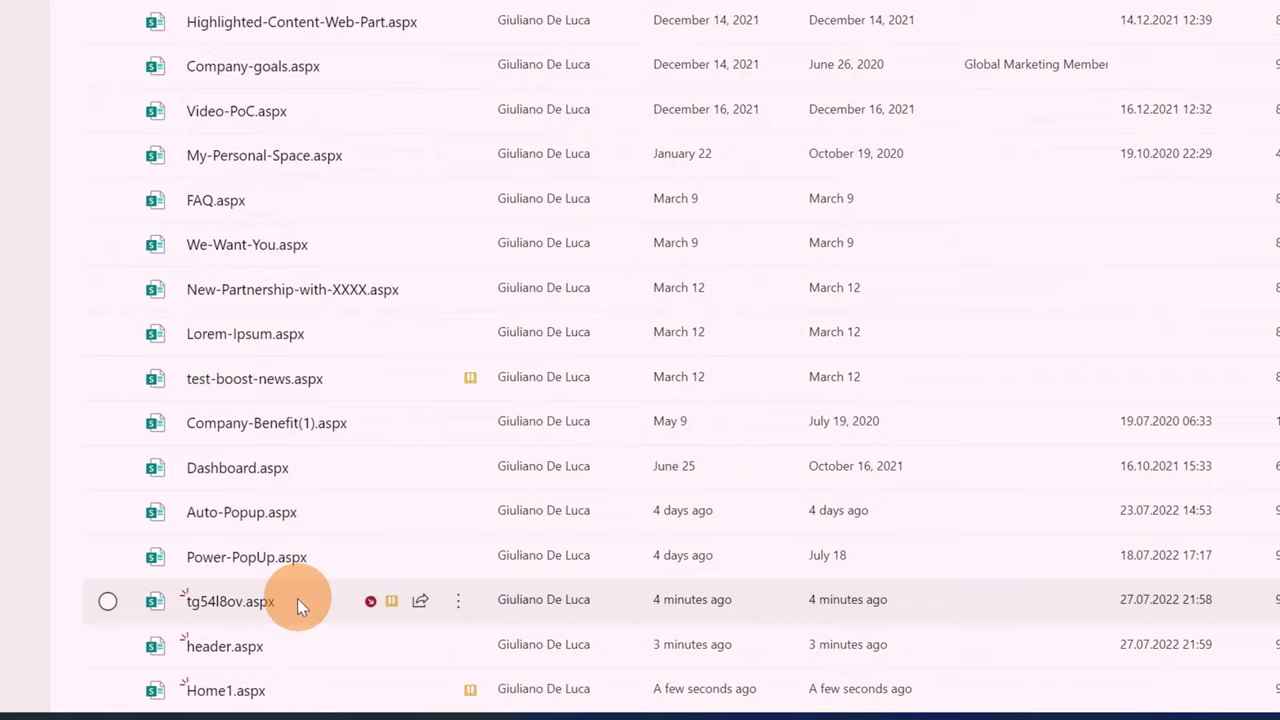
mouse_move(244, 702)
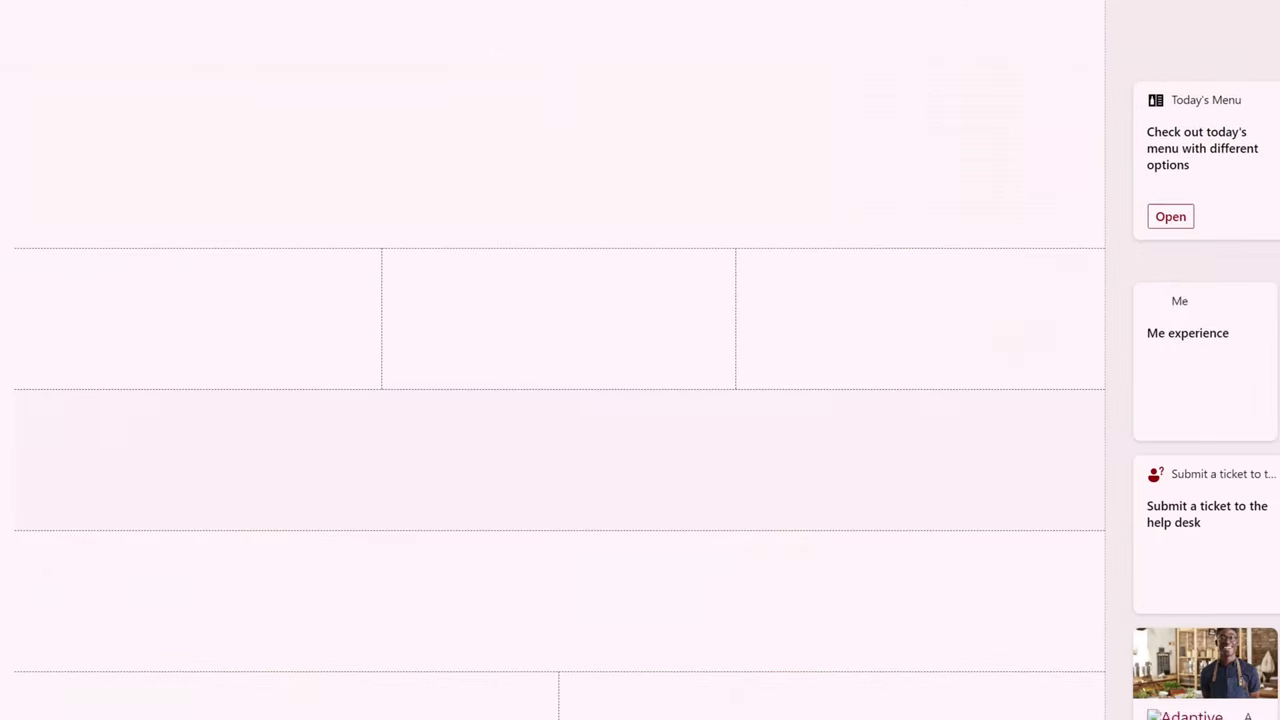
Step: In edit mode, delete the News, All News, Viva Connections feed, Most recent videos and Benefits image parts
left_click(910, 247)
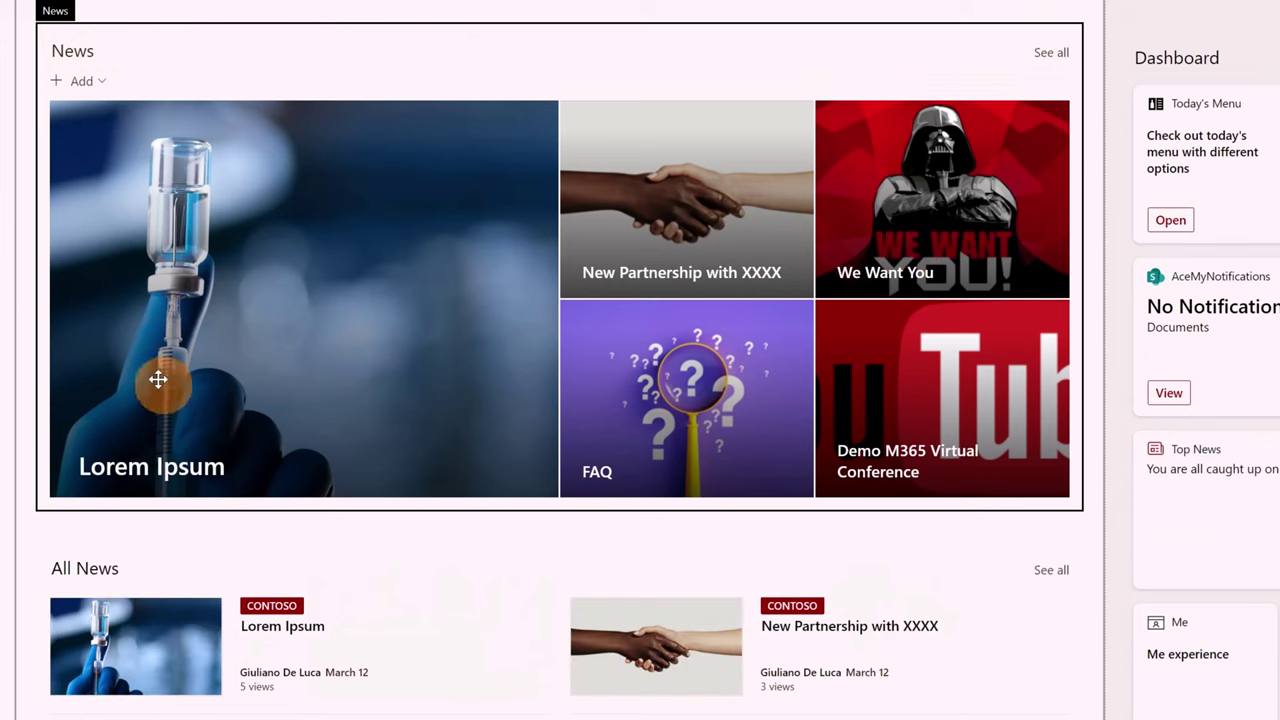
left_click(109, 63)
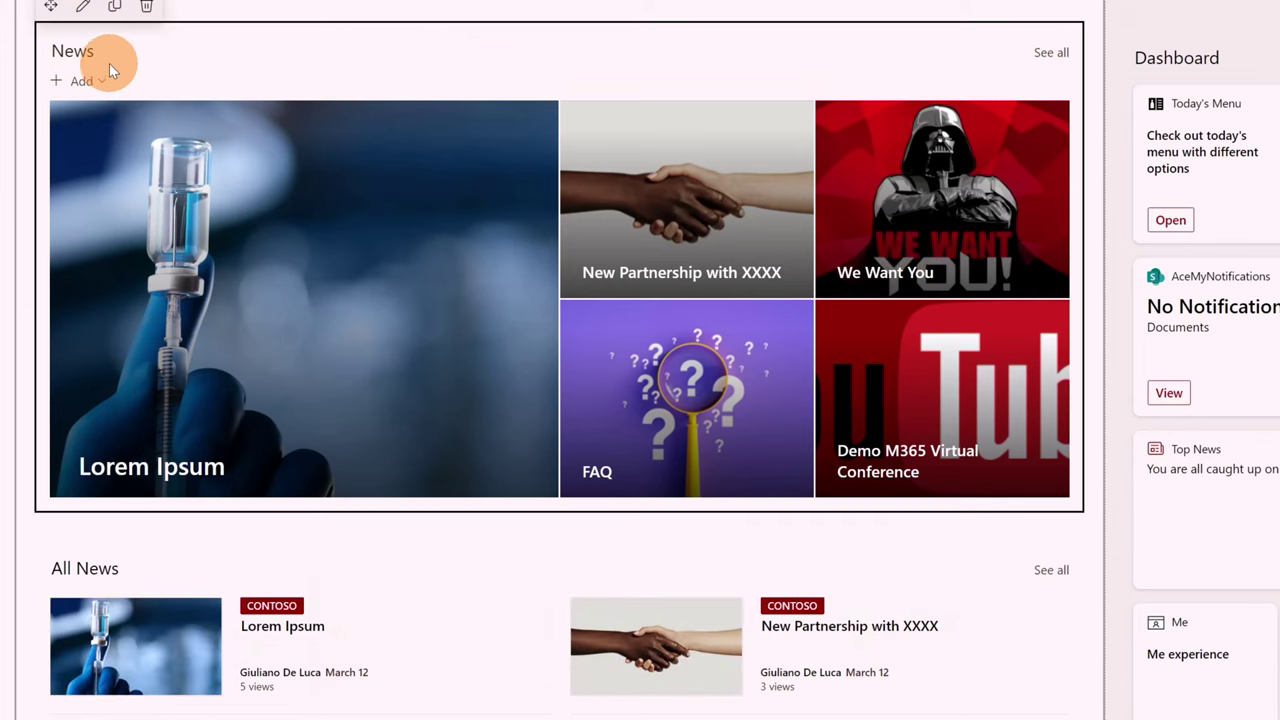
left_click(145, 8)
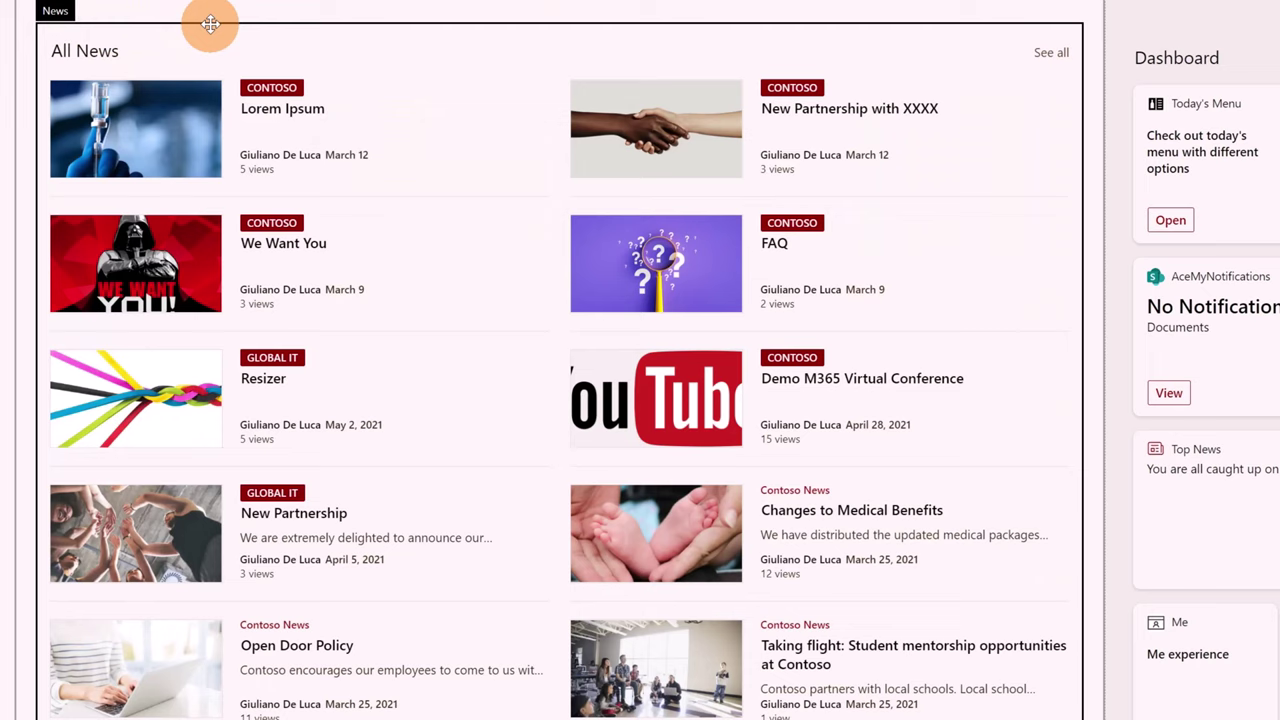
left_click(146, 10)
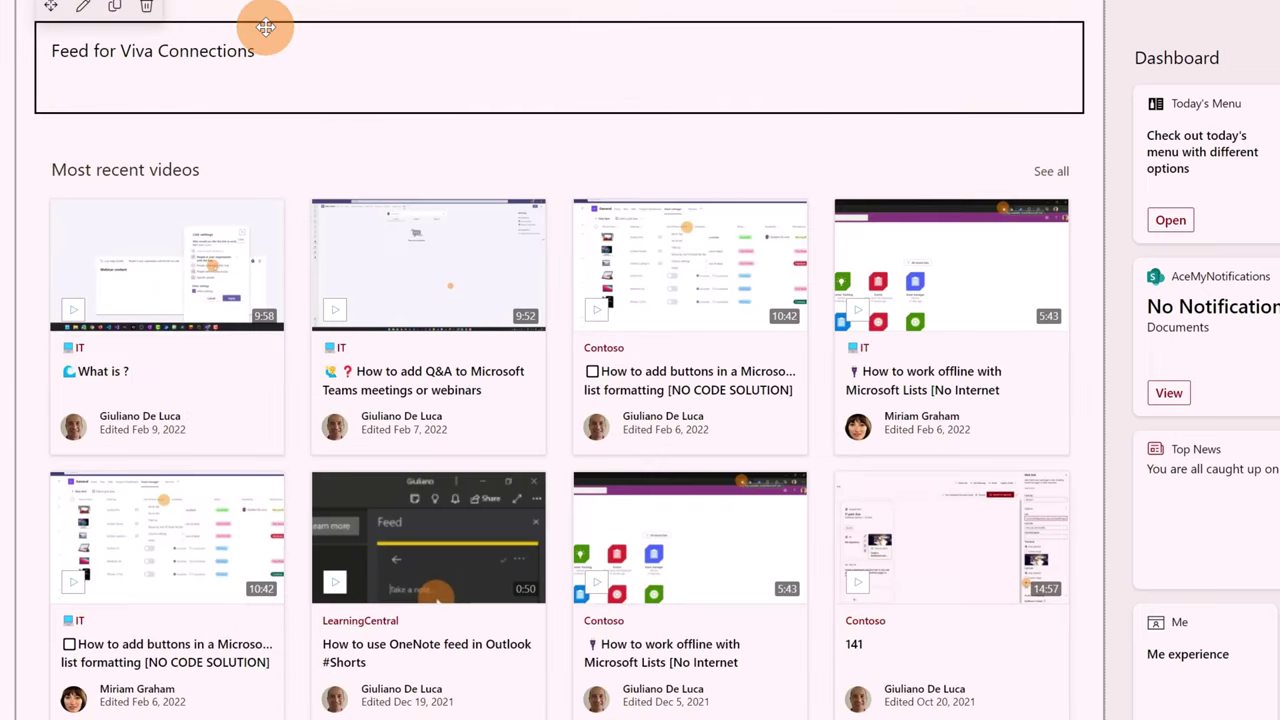
left_click(146, 8)
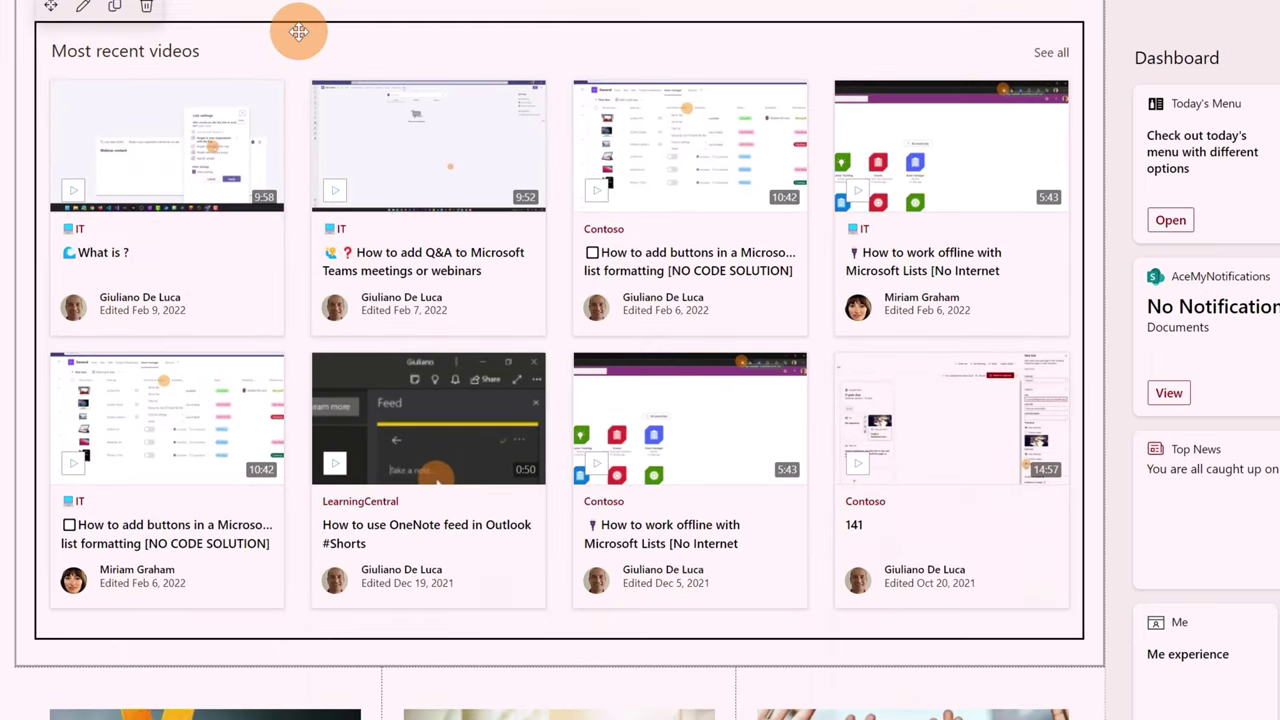
left_click(146, 8)
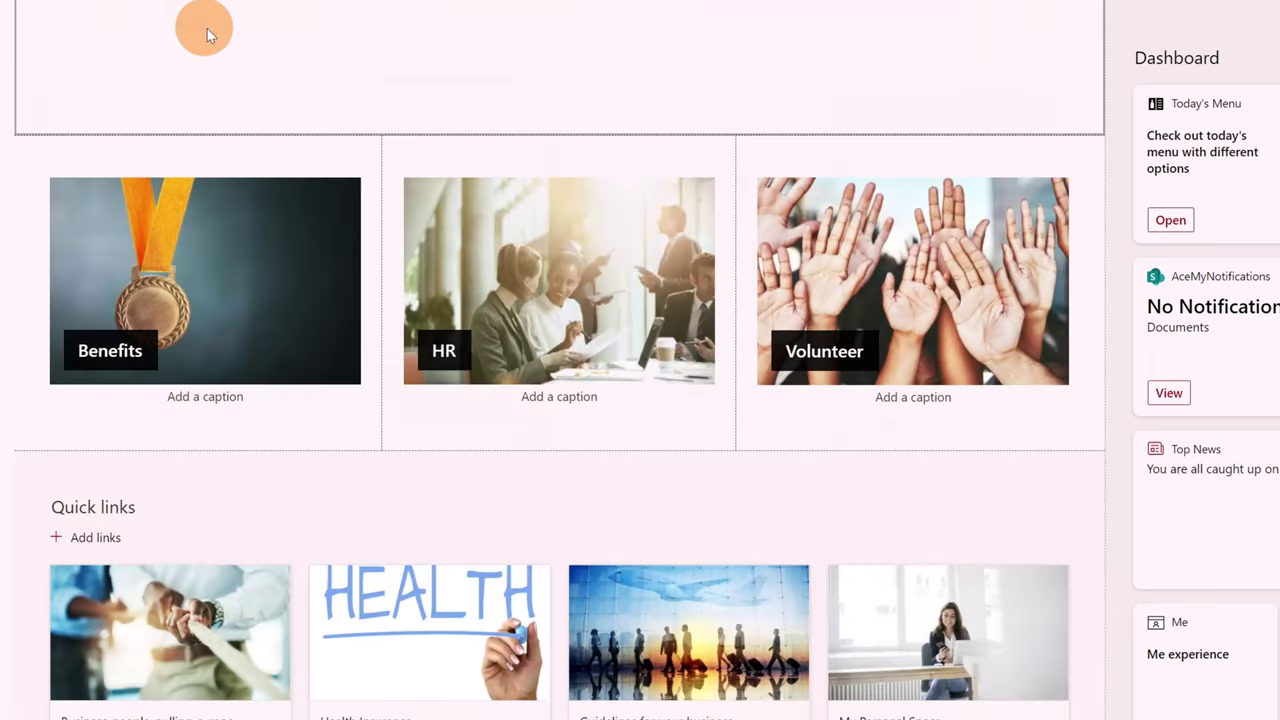
left_click(138, 162)
left_click(146, 147)
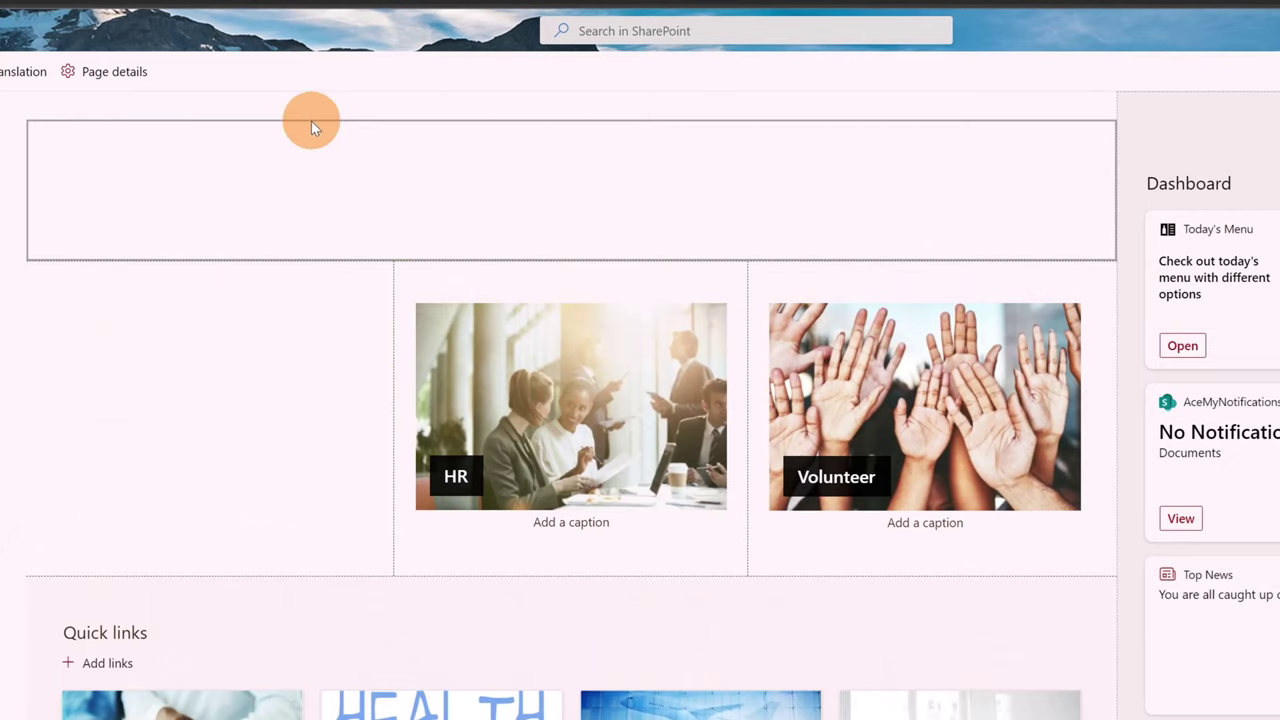
Step: Add a Text web part to the top section containing 'Custom Header'
mouse_move(600, 140)
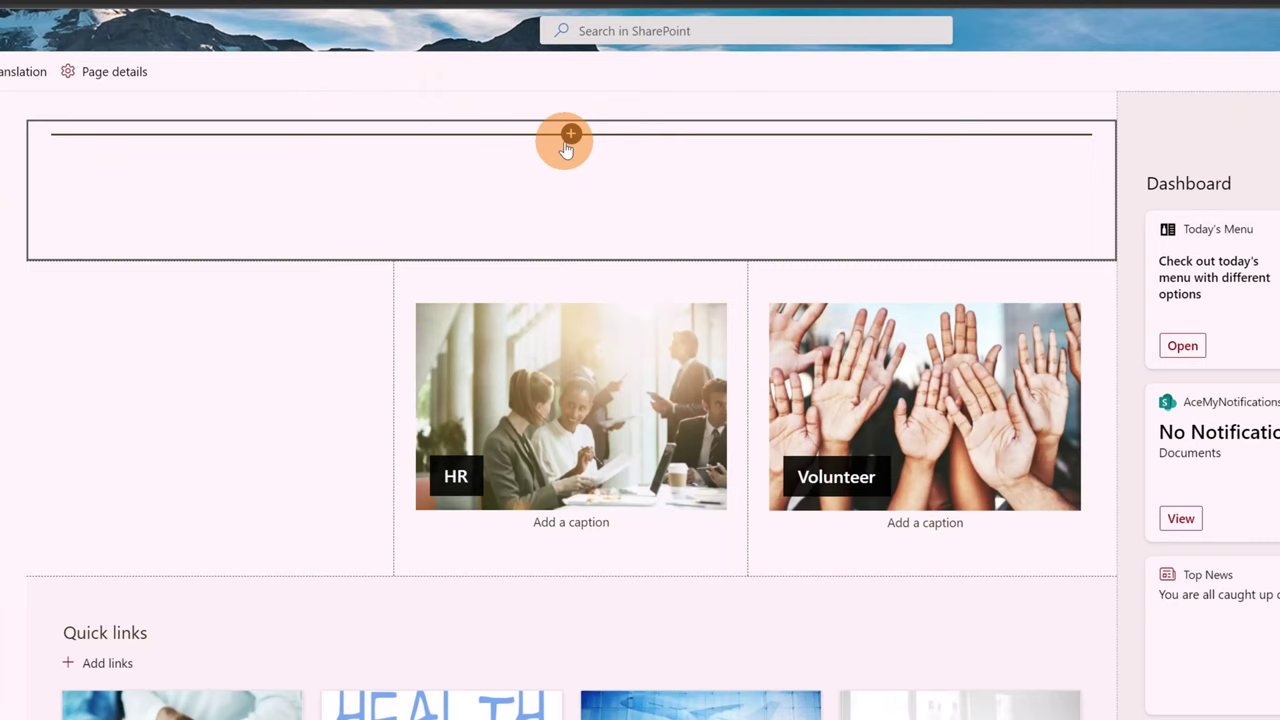
left_click(569, 137)
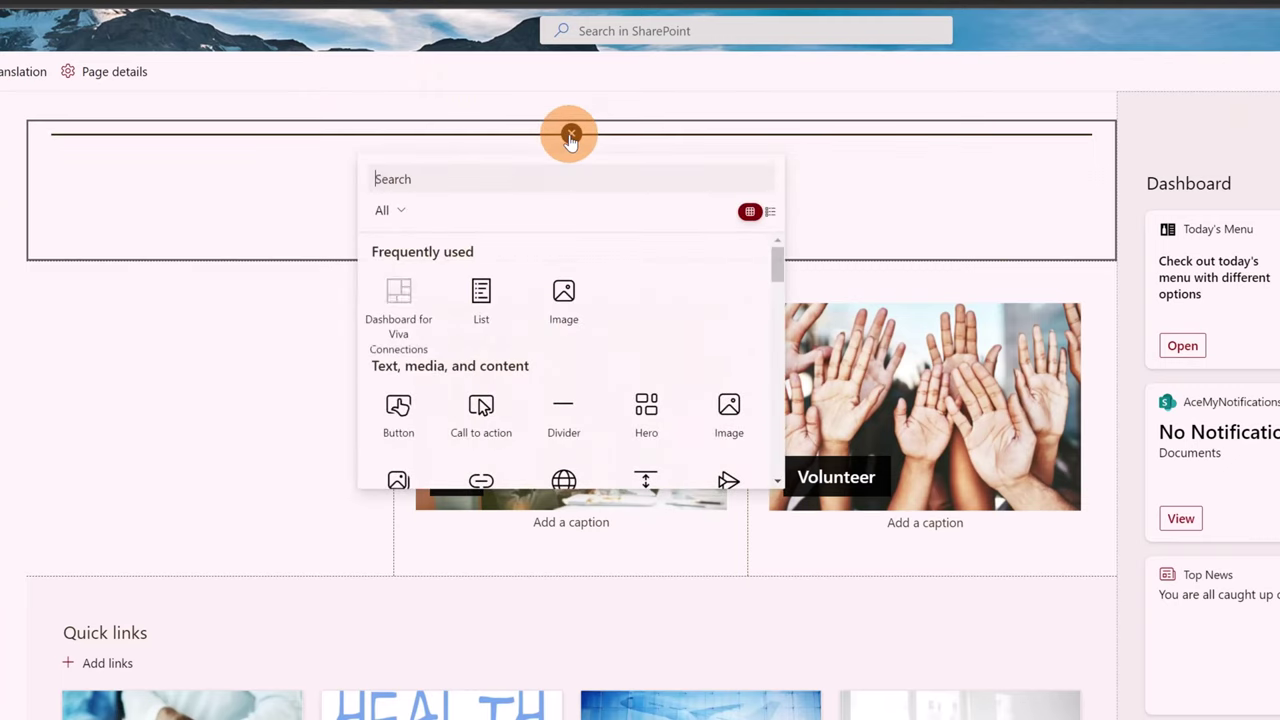
type("text")
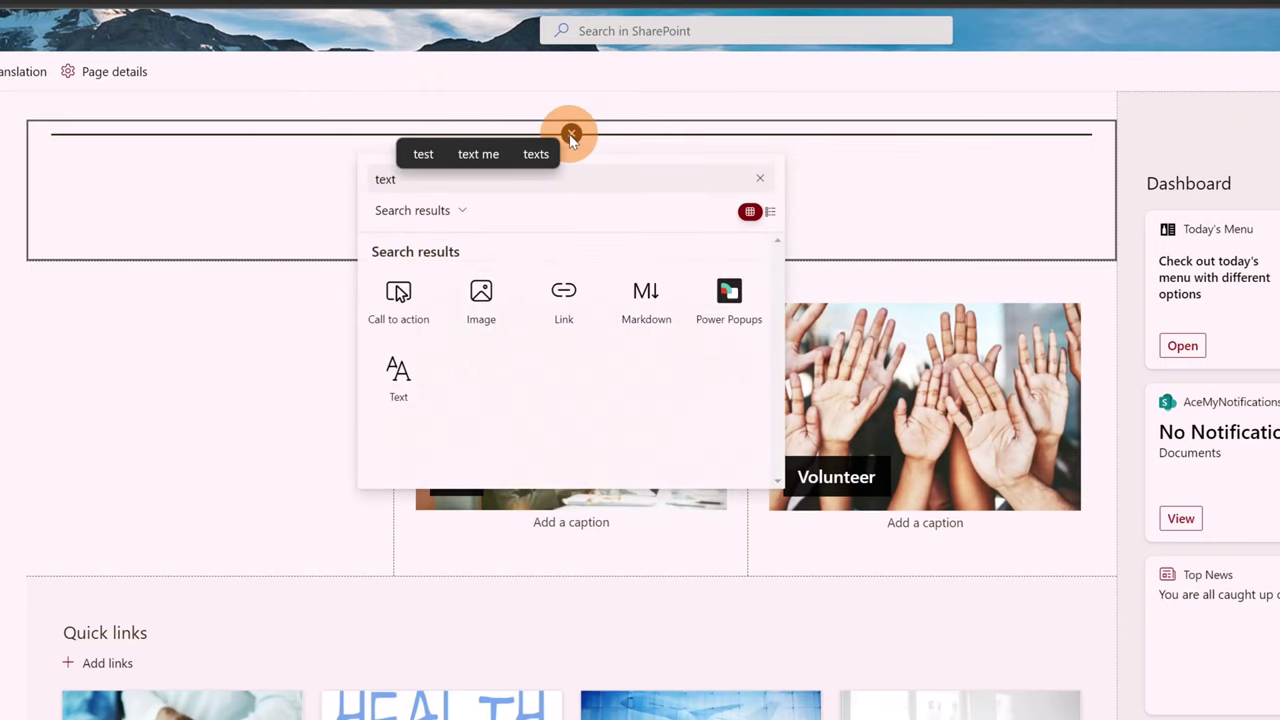
left_click(405, 378)
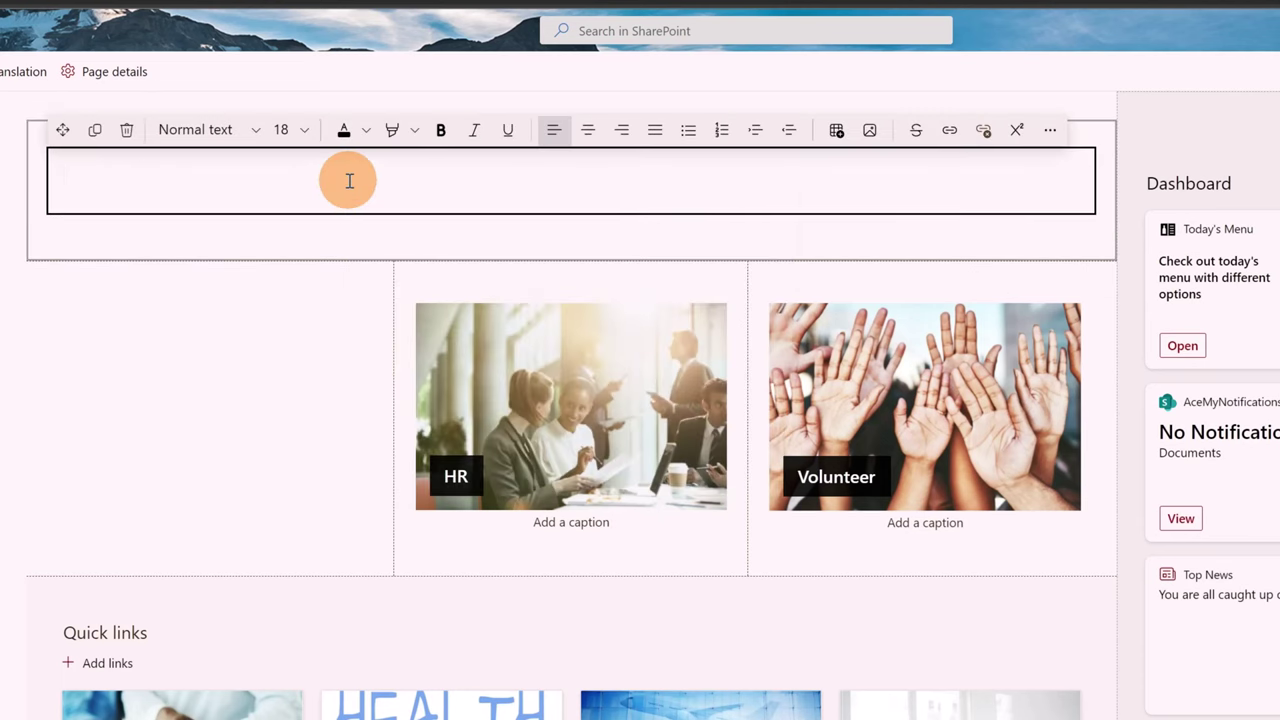
type("Custom Header")
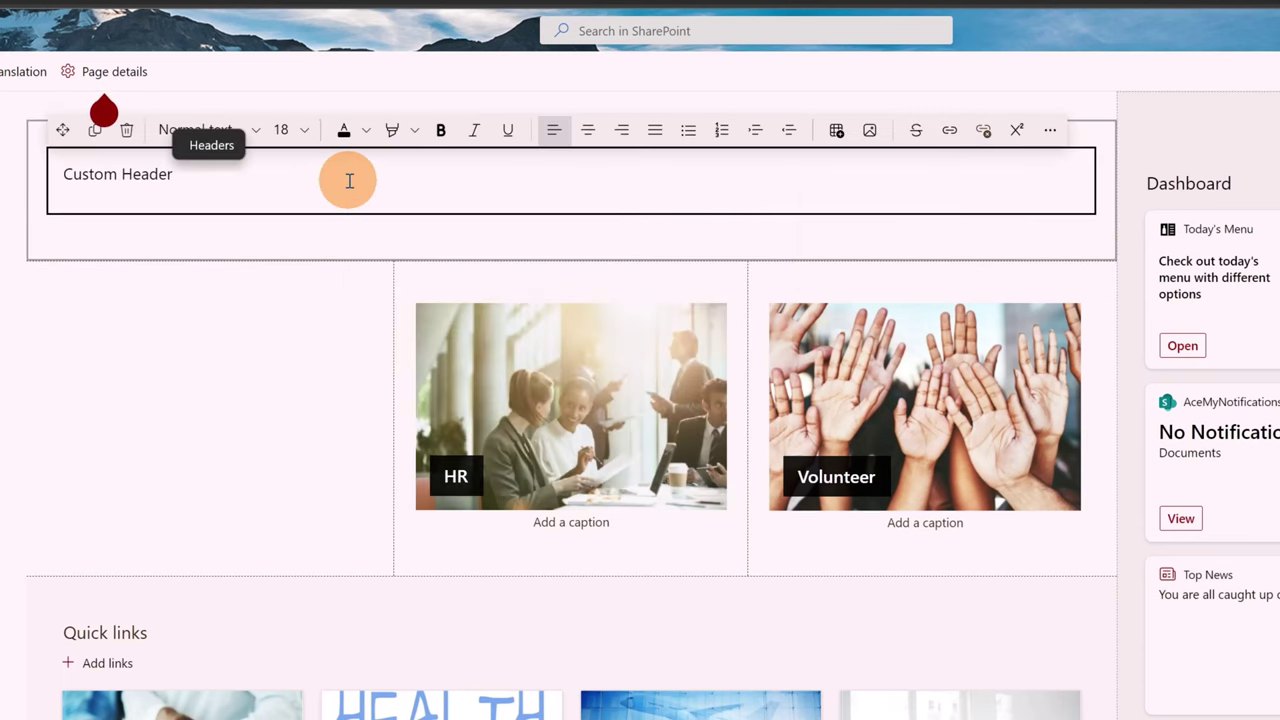
Step: Style the 'Custom Header' text as a centred Heading 1
left_click(590, 135)
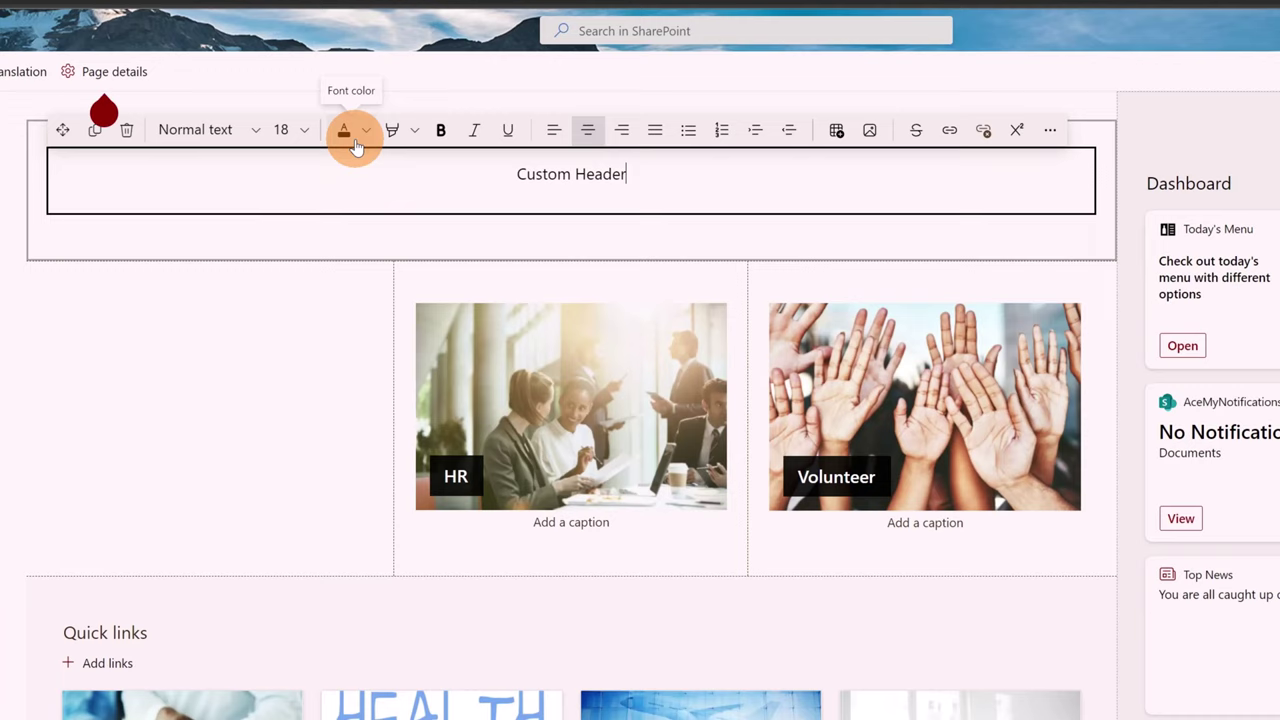
left_click(258, 130)
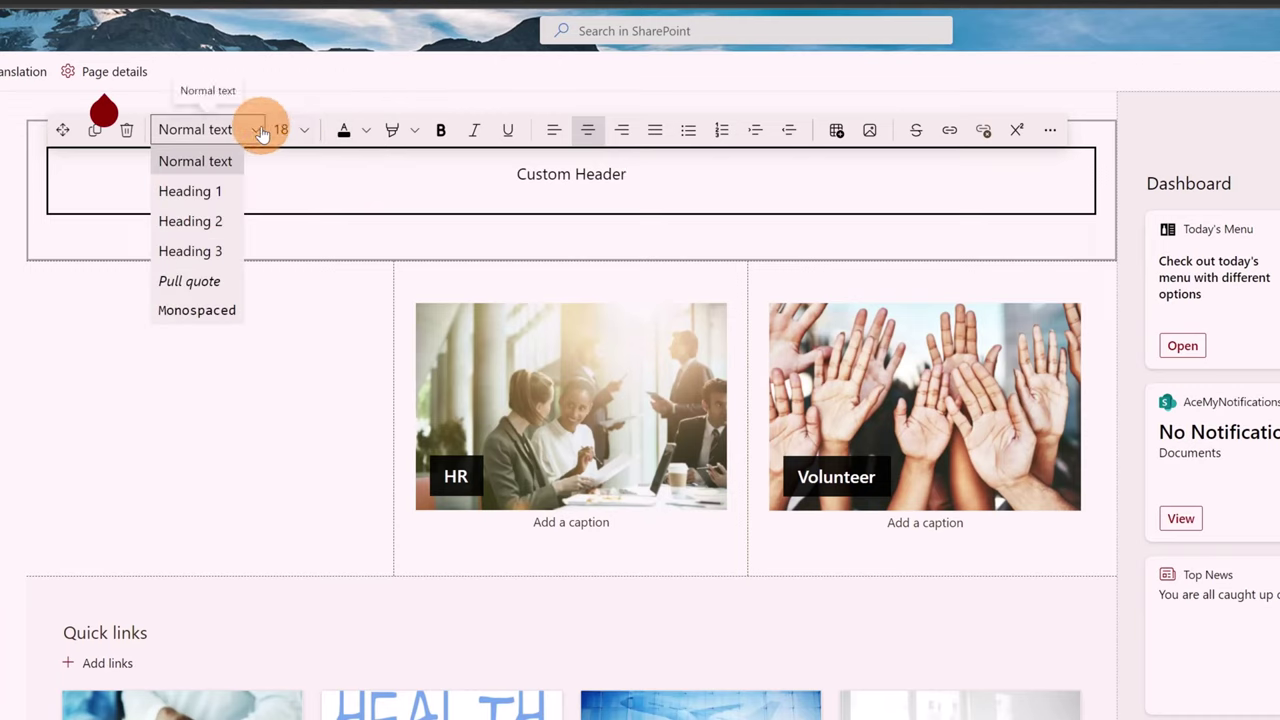
left_click(535, 174)
triple_click(535, 174)
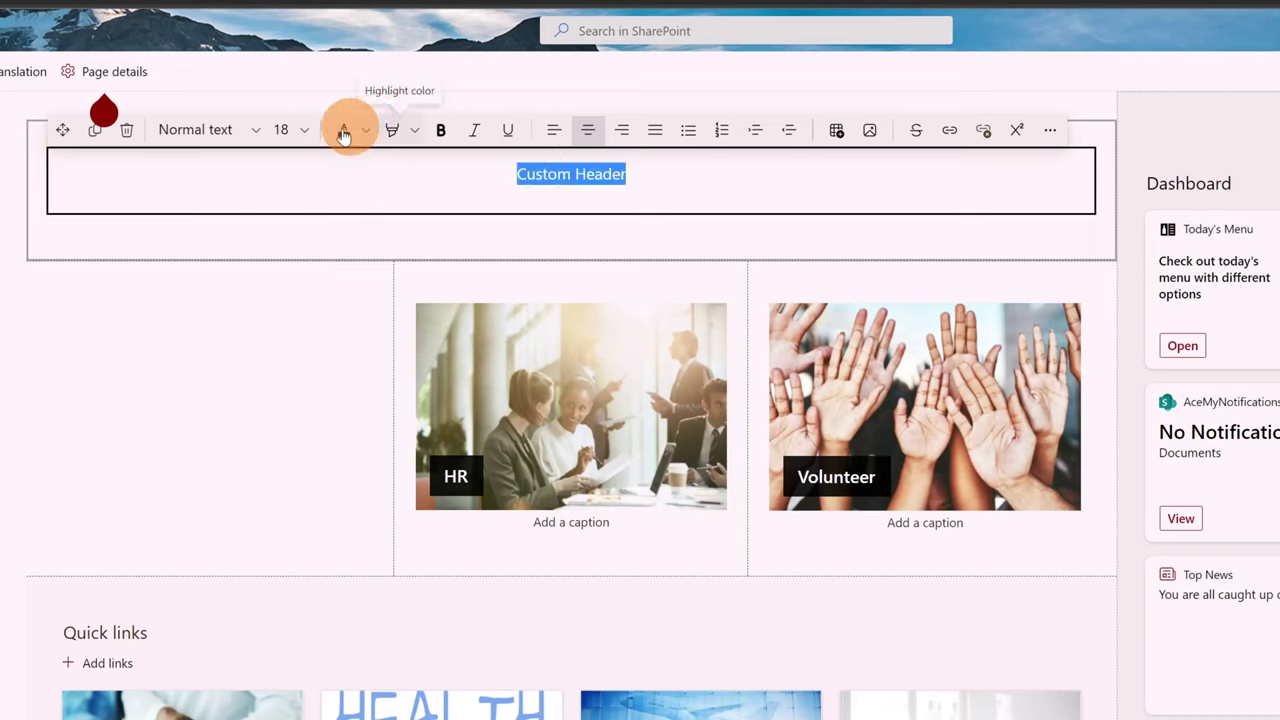
left_click(240, 129)
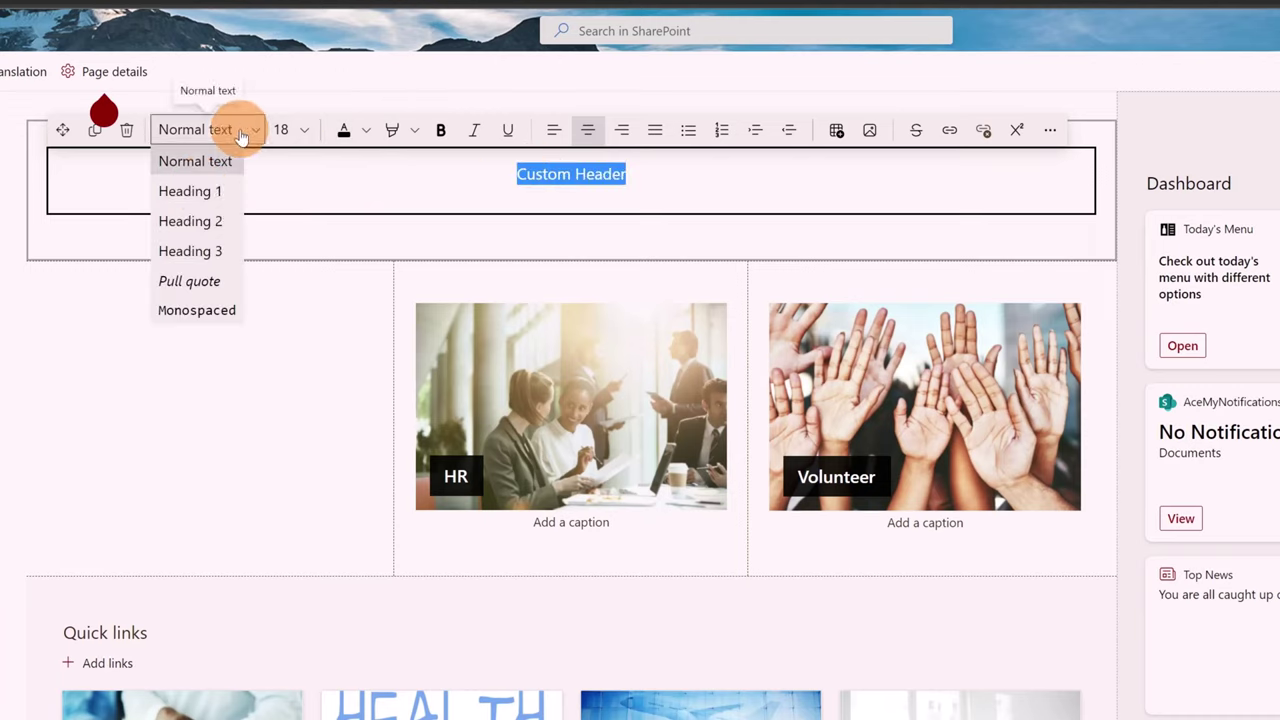
left_click(205, 191)
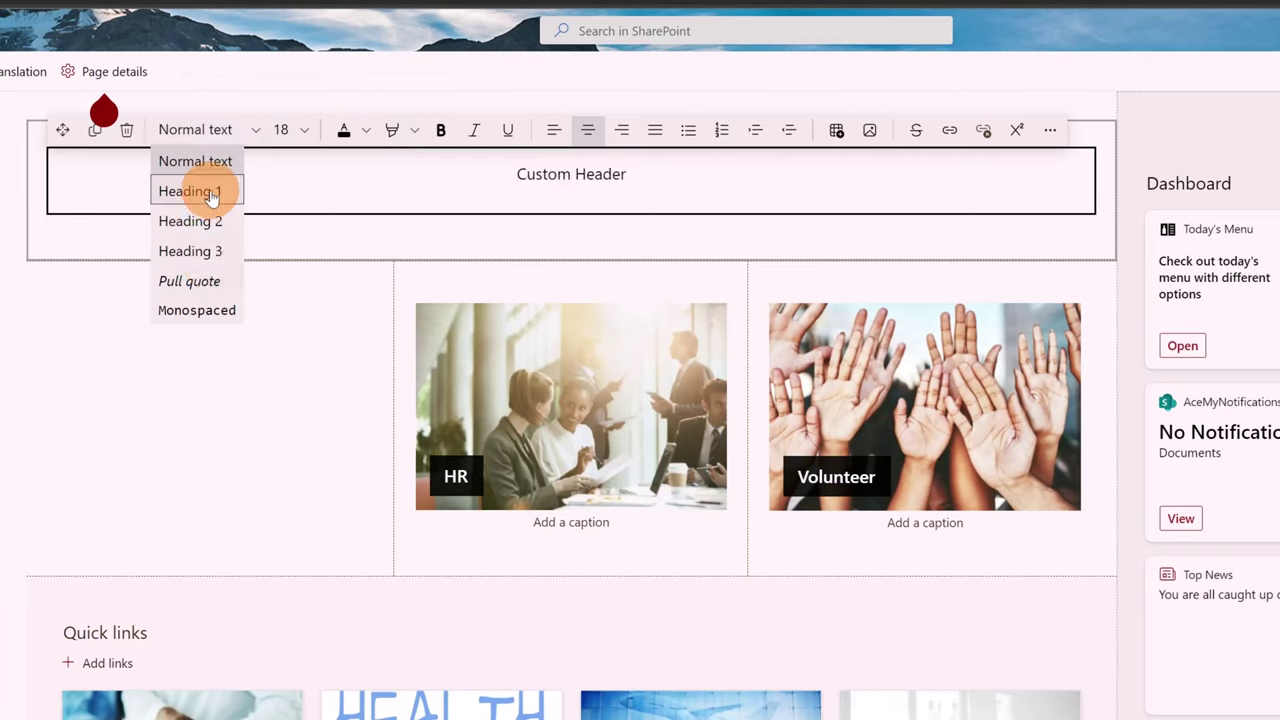
left_click(586, 130)
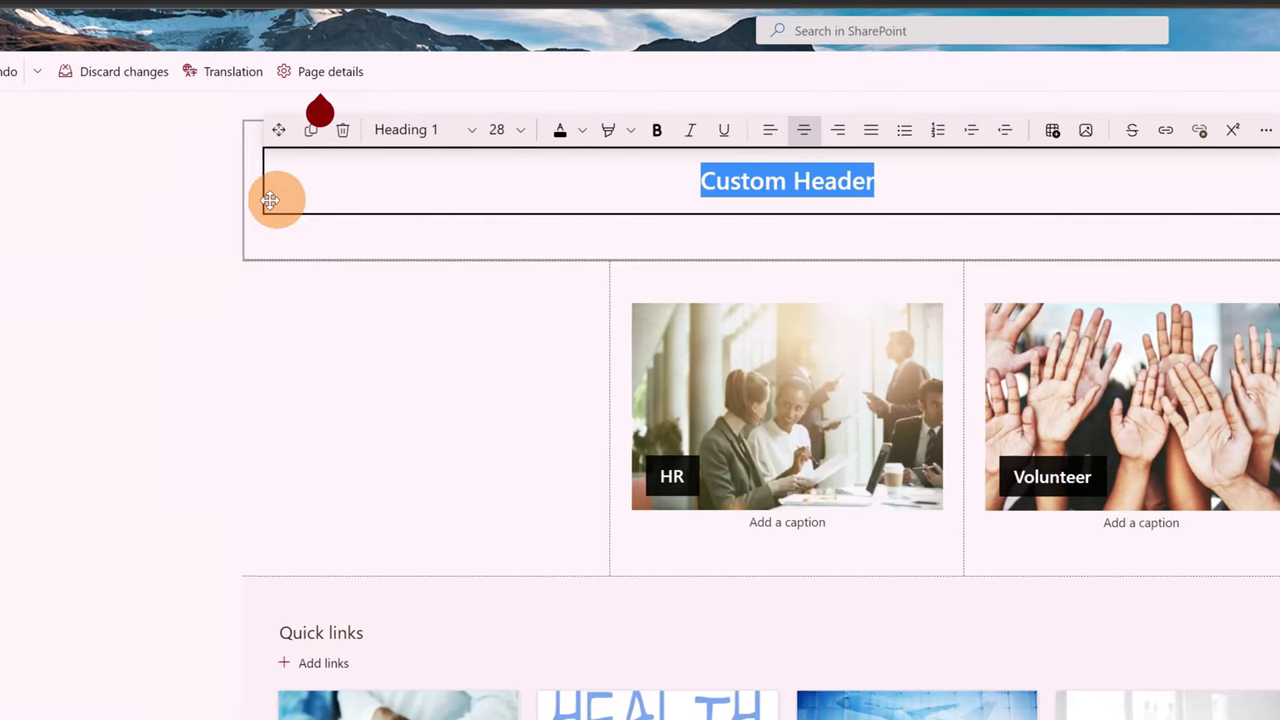
left_click(379, 202)
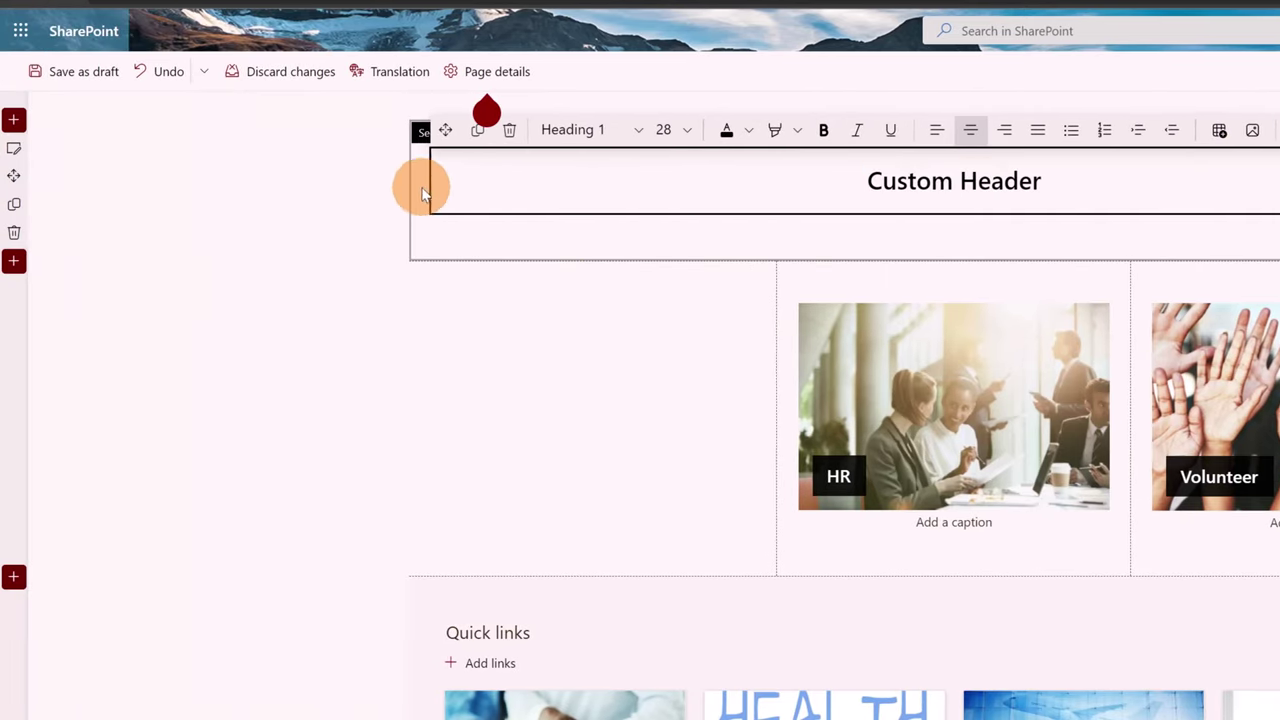
Step: Set the Custom Header section's background shading to Strong for a dark red band
left_click(15, 150)
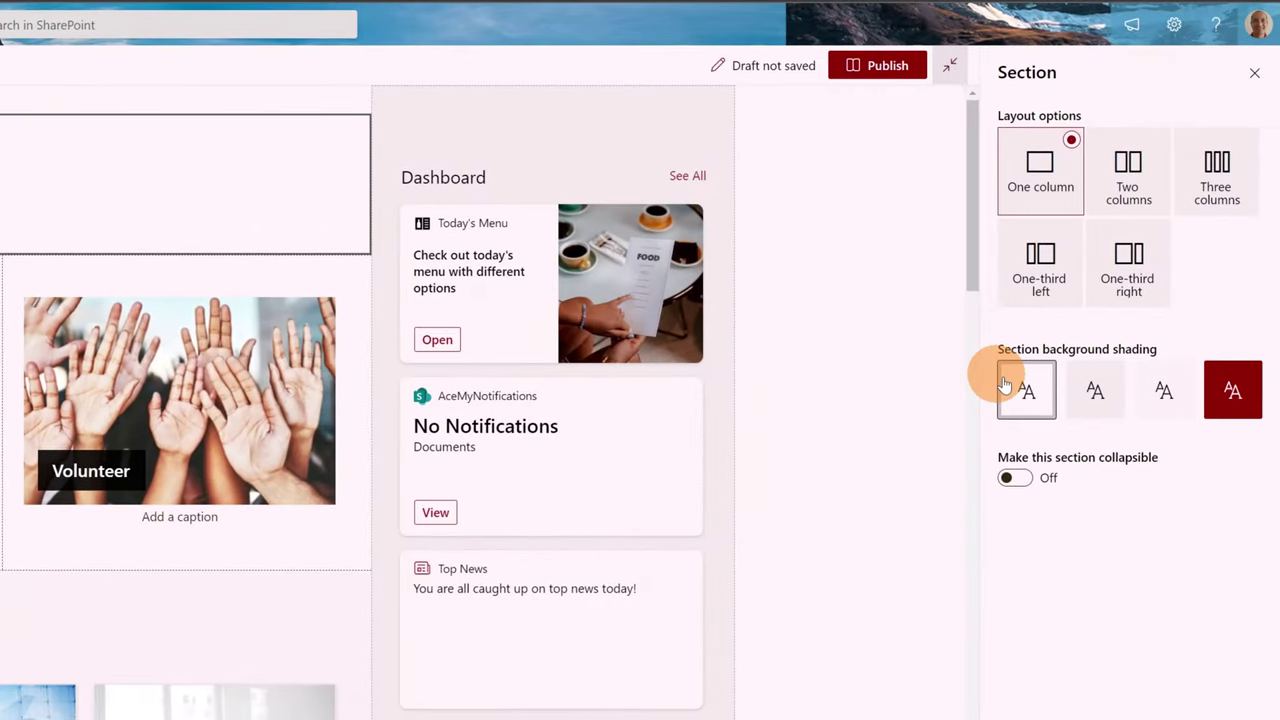
left_click(1234, 401)
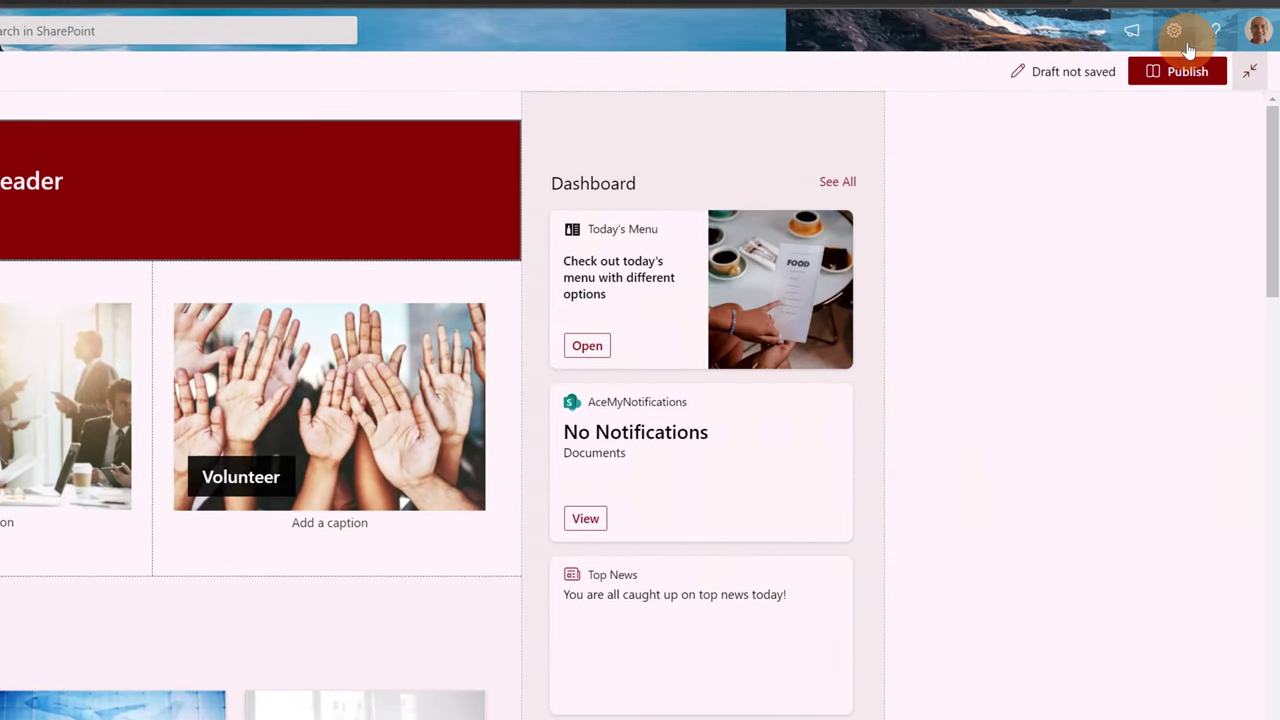
left_click(1175, 32)
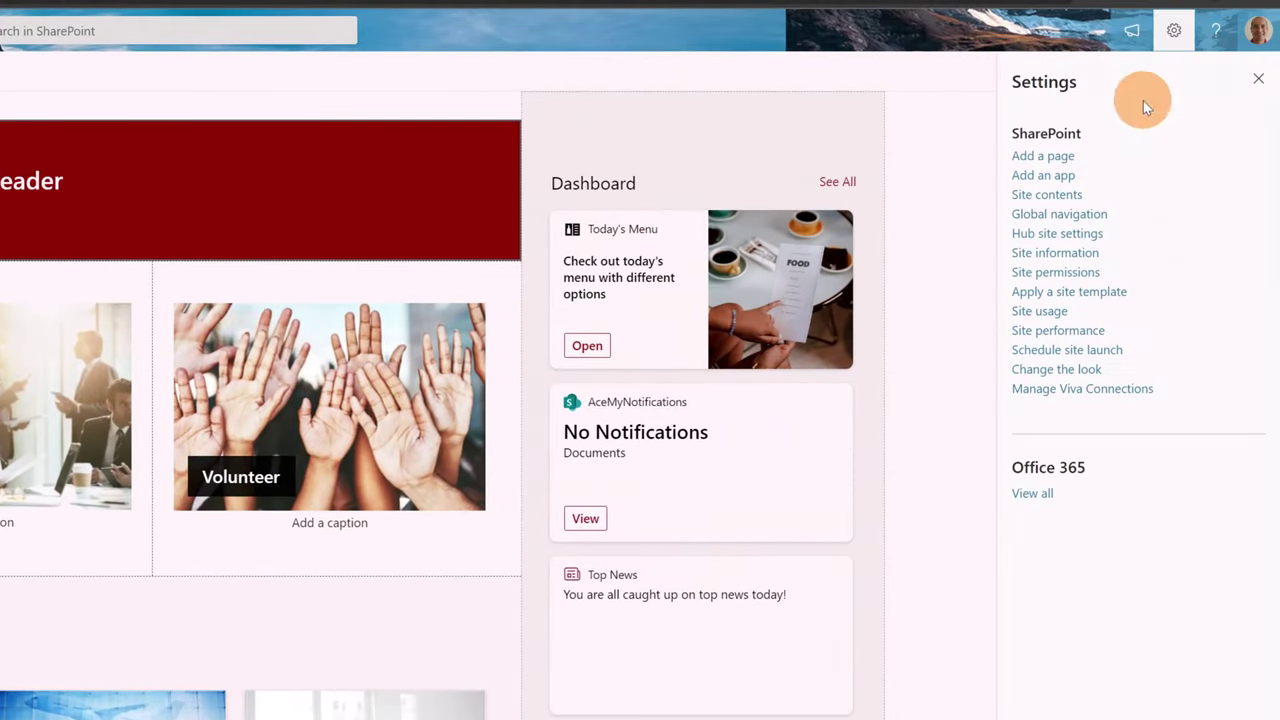
left_click(1055, 372)
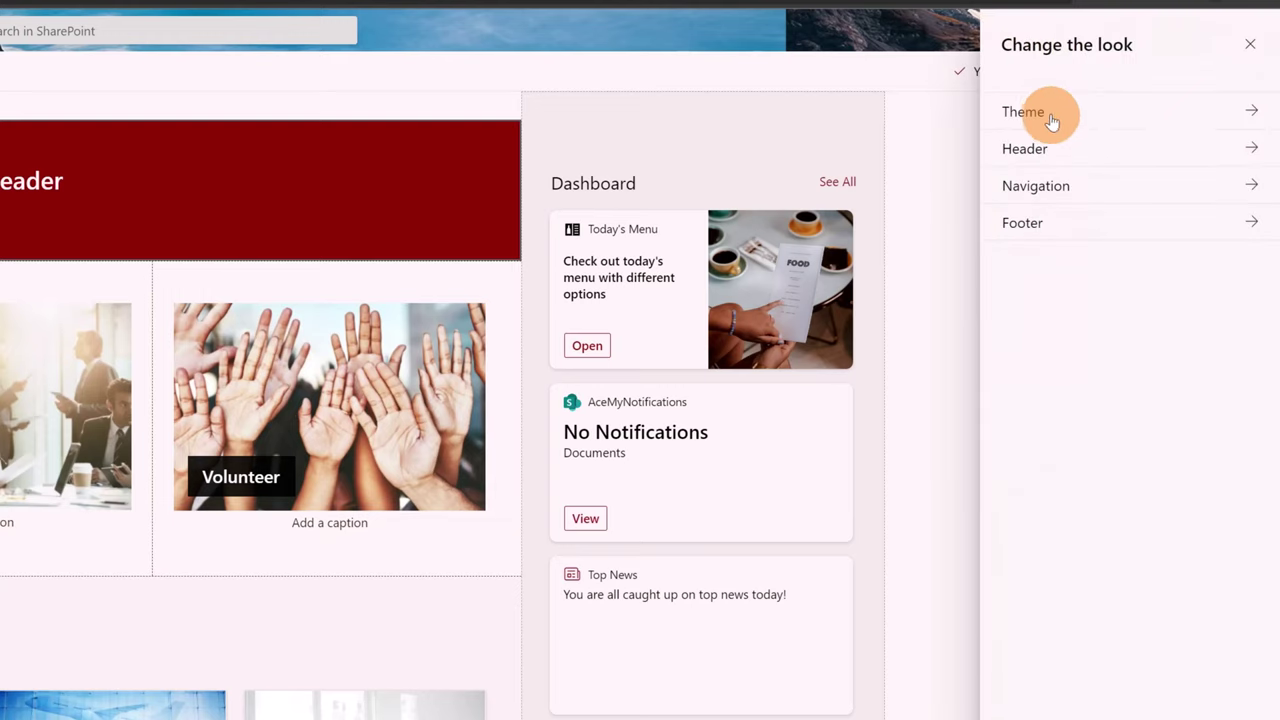
left_click(1052, 120)
left_click(1088, 222)
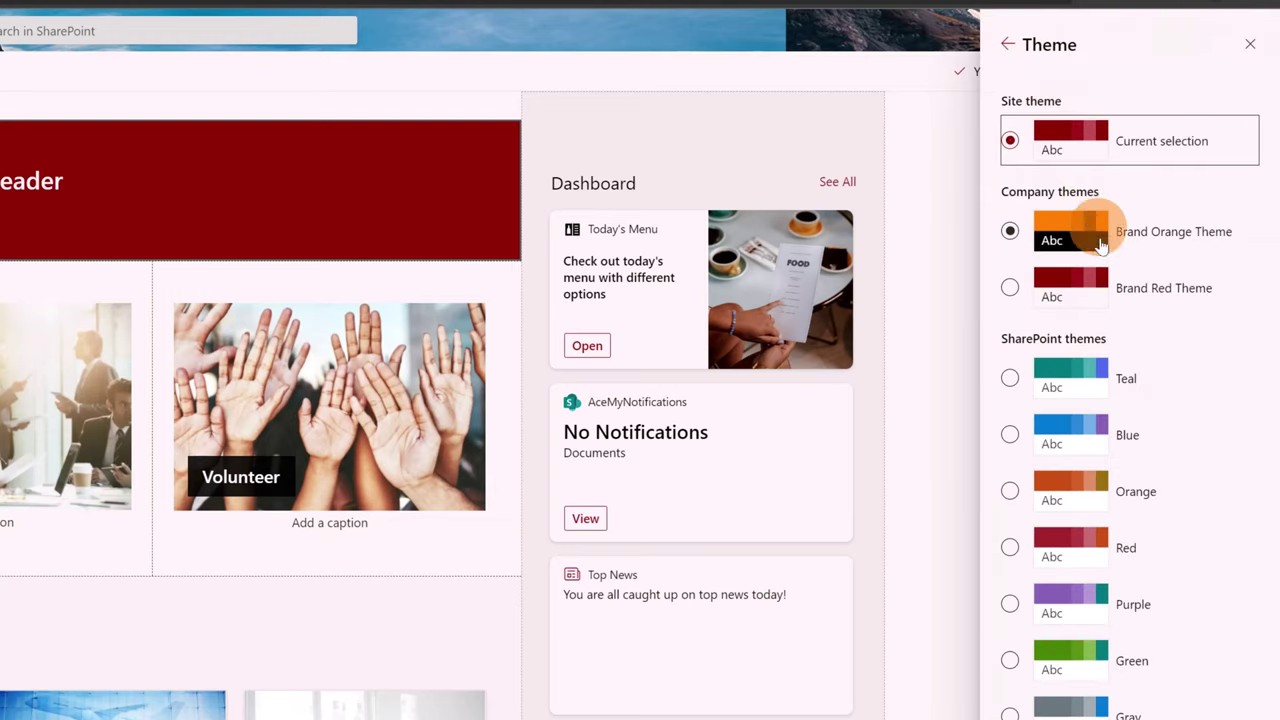
left_click(1110, 368)
left_click(1134, 560)
left_click(1128, 600)
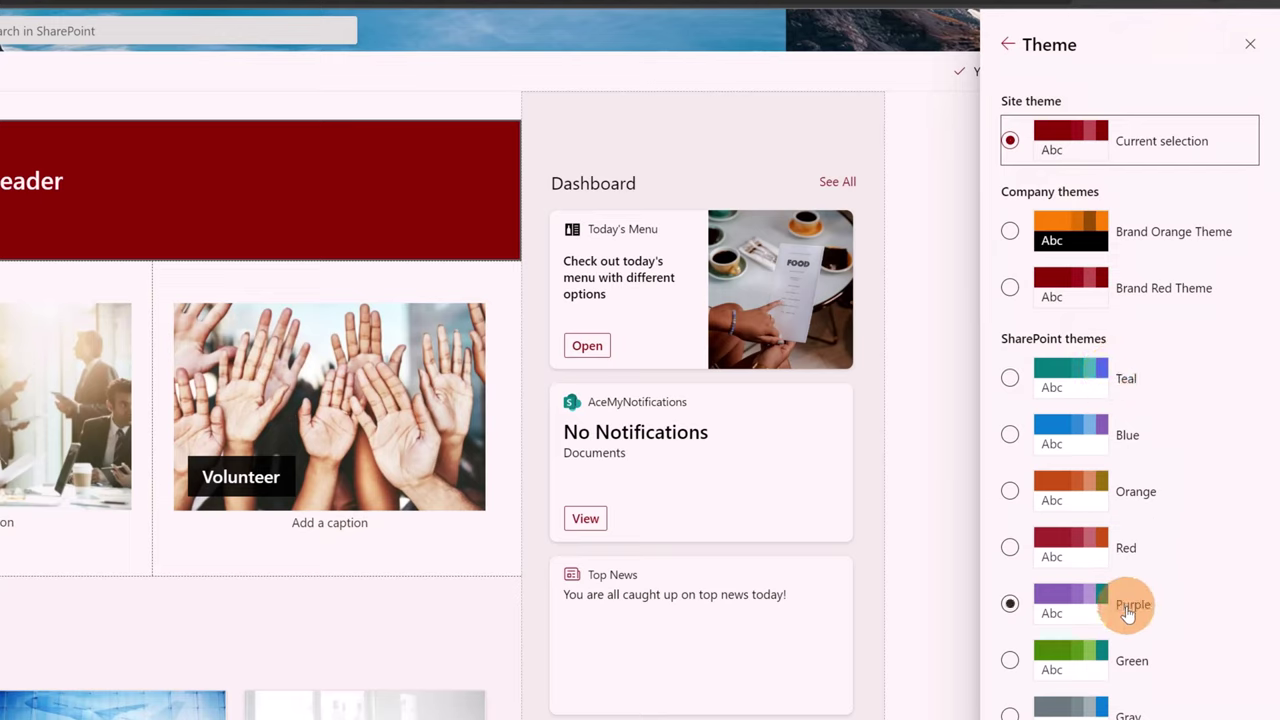
left_click(1097, 676)
key("Escape")
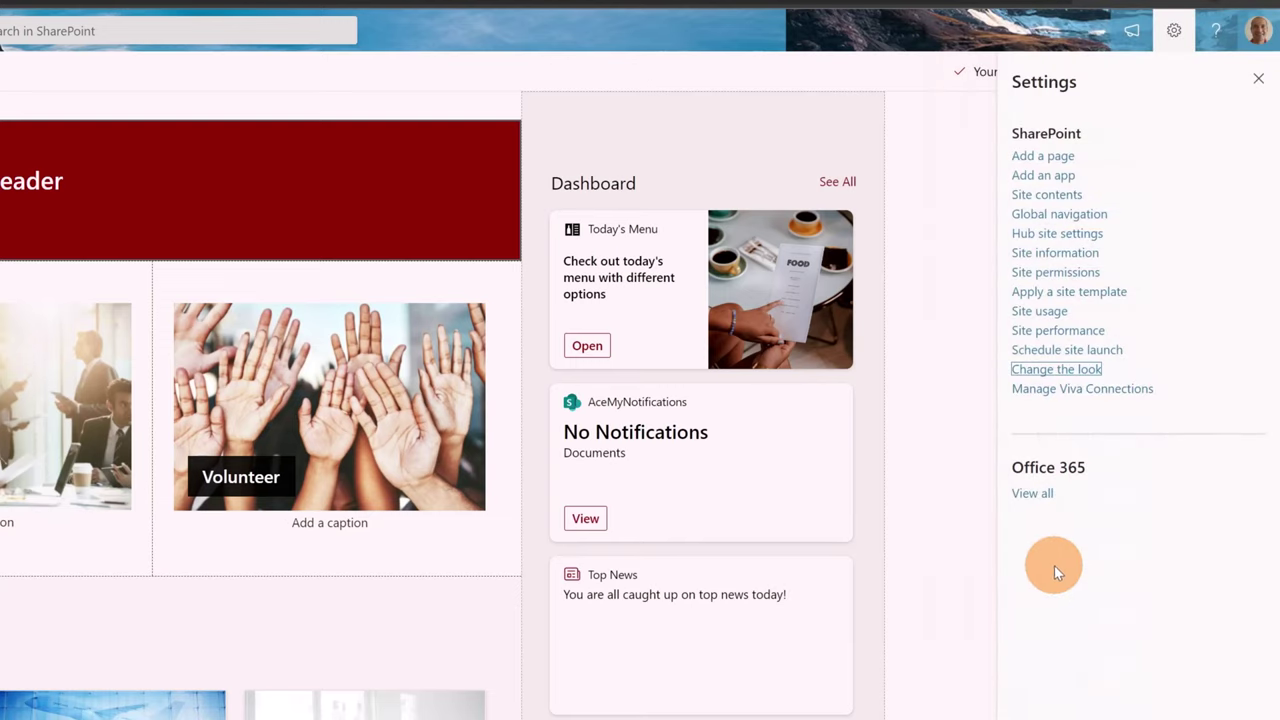
Step: Delete the Dashboard column section and the Title events web part, leaving Custom Header above the quick links
left_click(1258, 78)
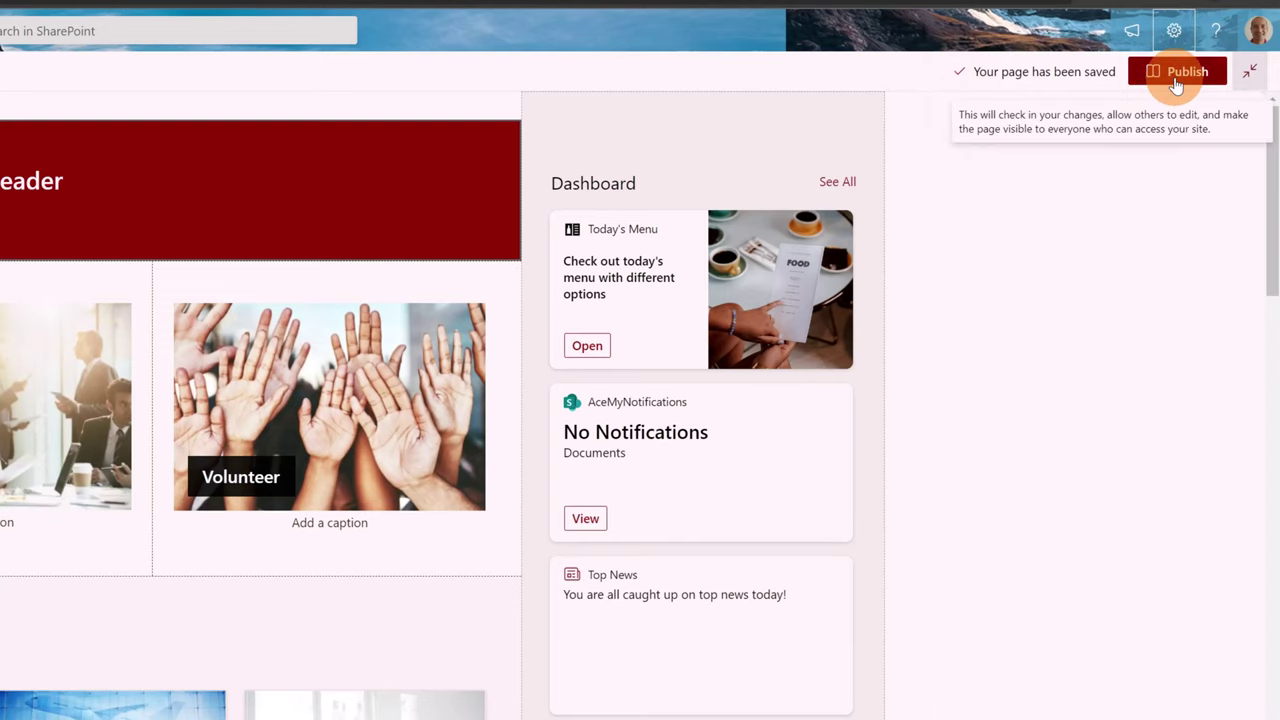
left_click(563, 108)
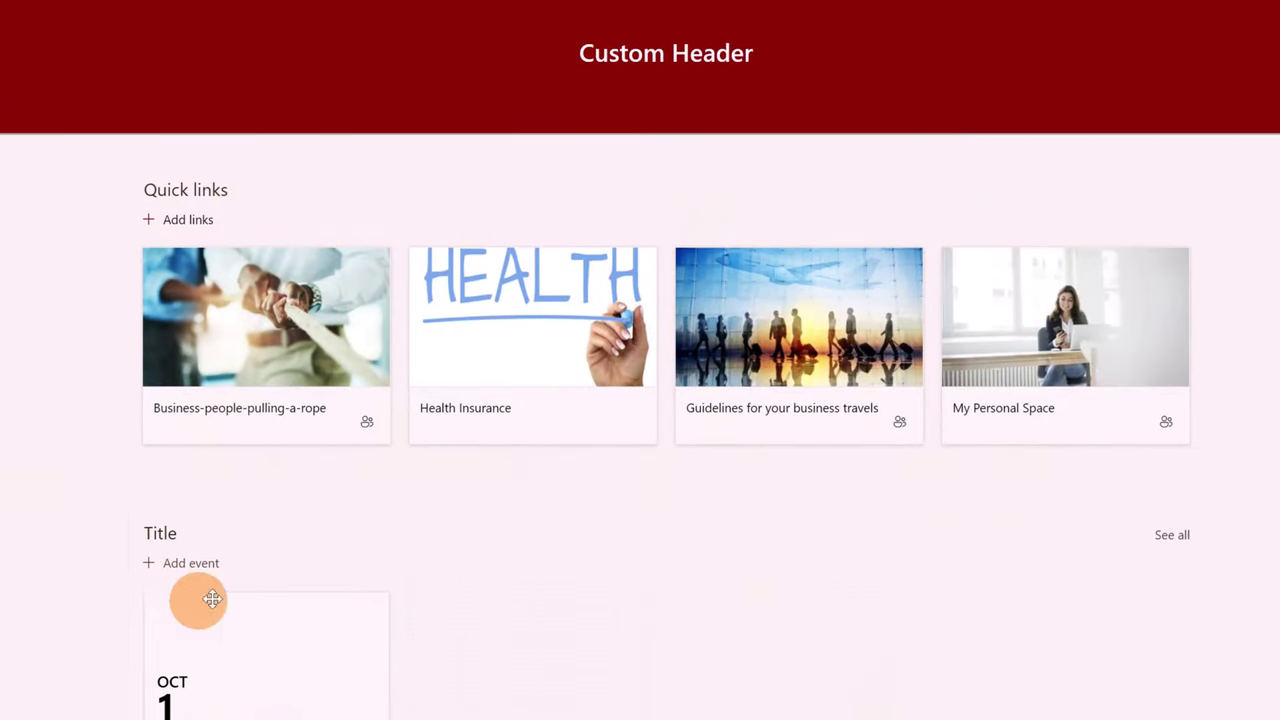
left_click(237, 491)
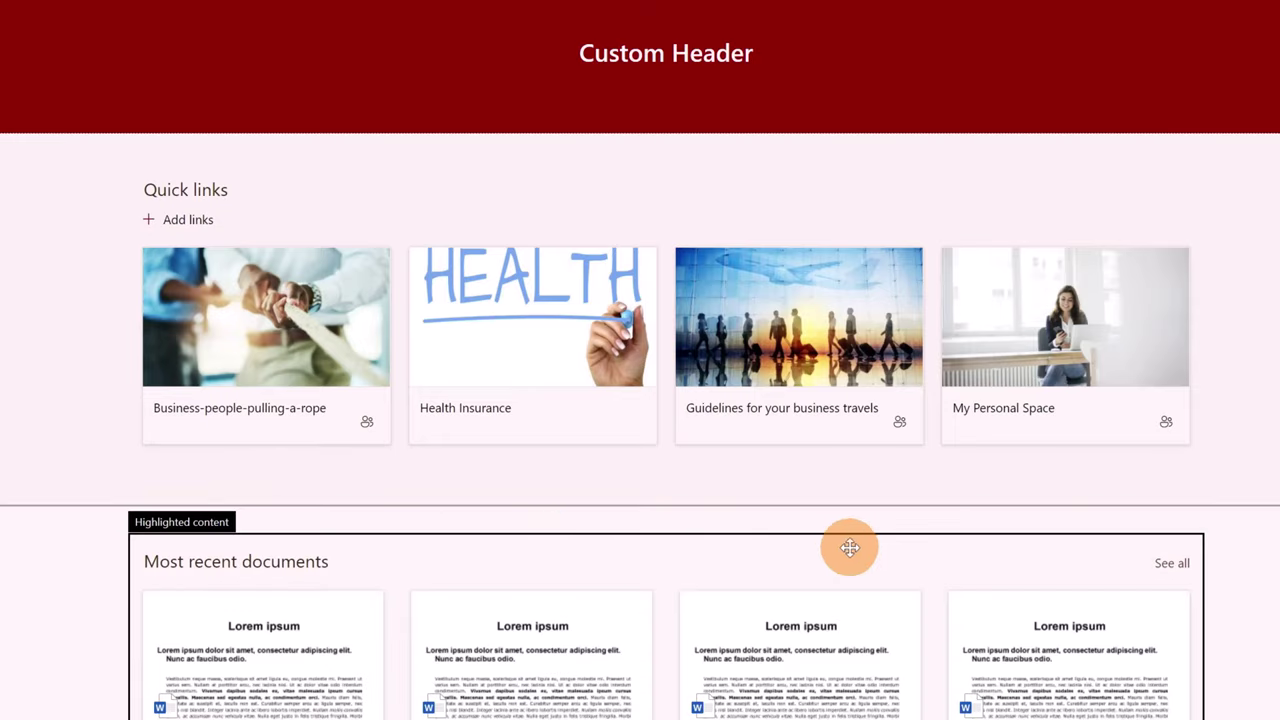
scroll(950, 600, "down", 2)
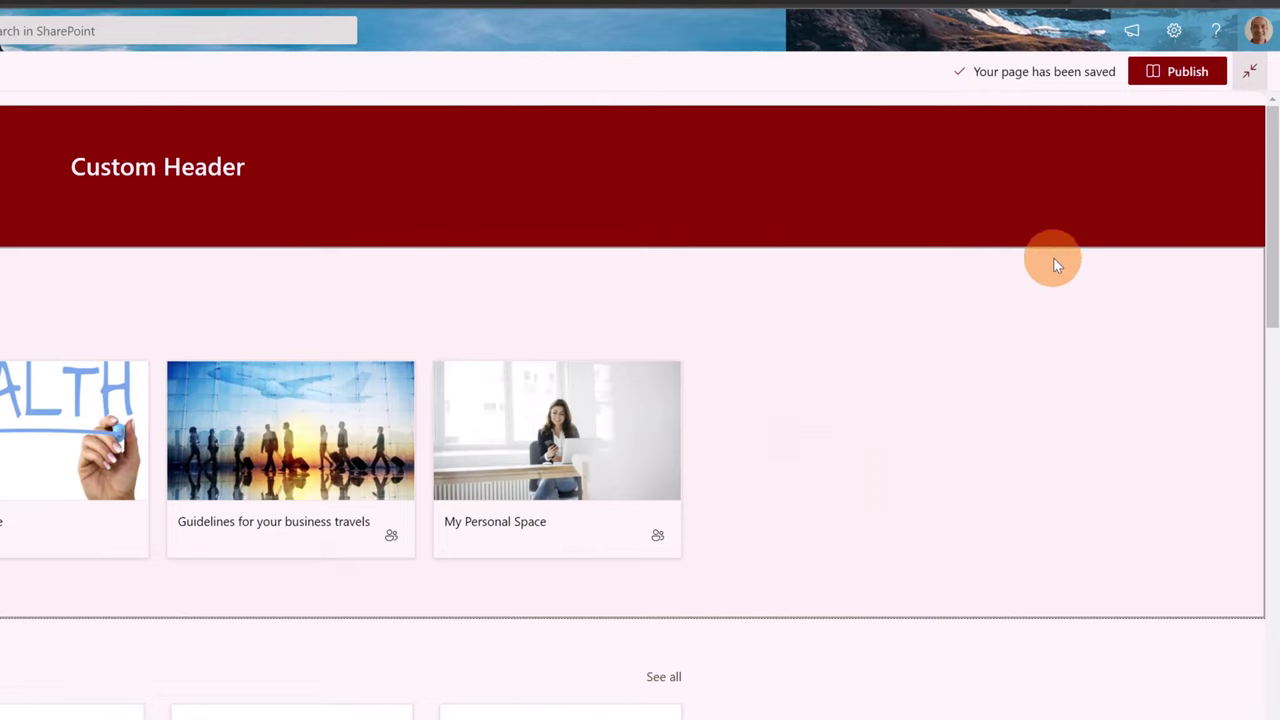
left_click(586, 186)
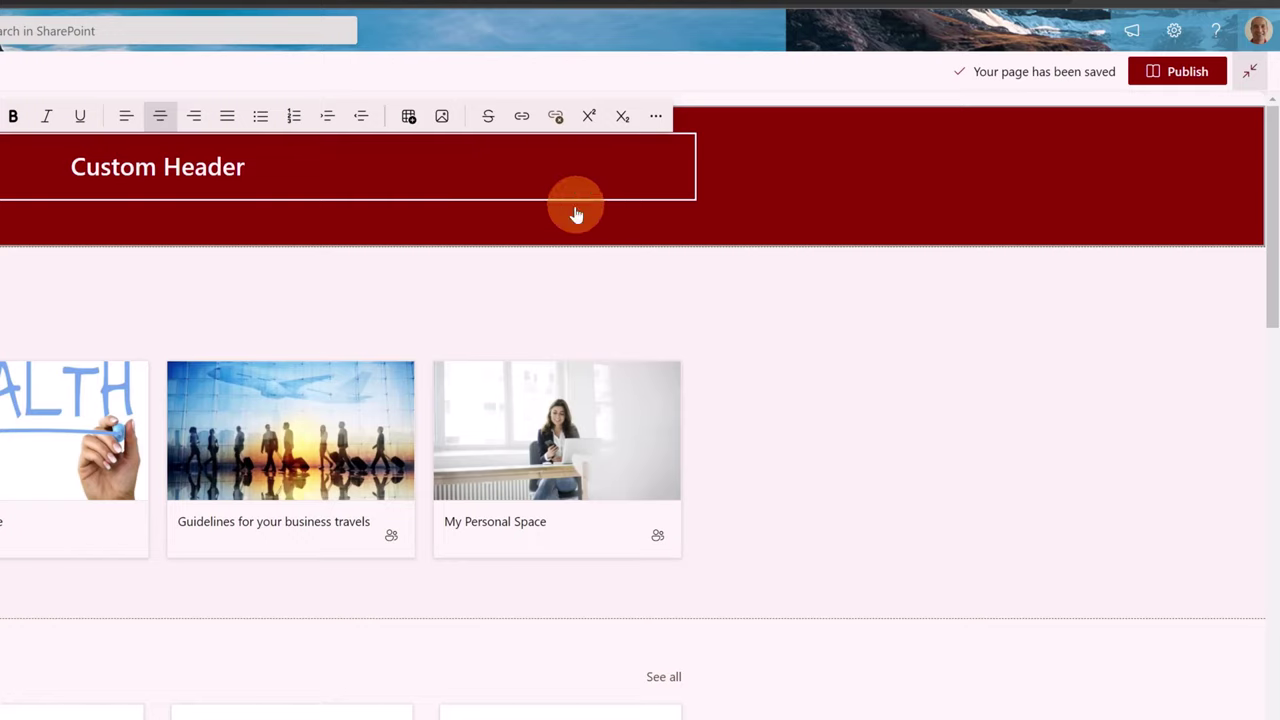
Step: Publish the cloned home page and close the 'Help others find your page' panel
left_click(1179, 72)
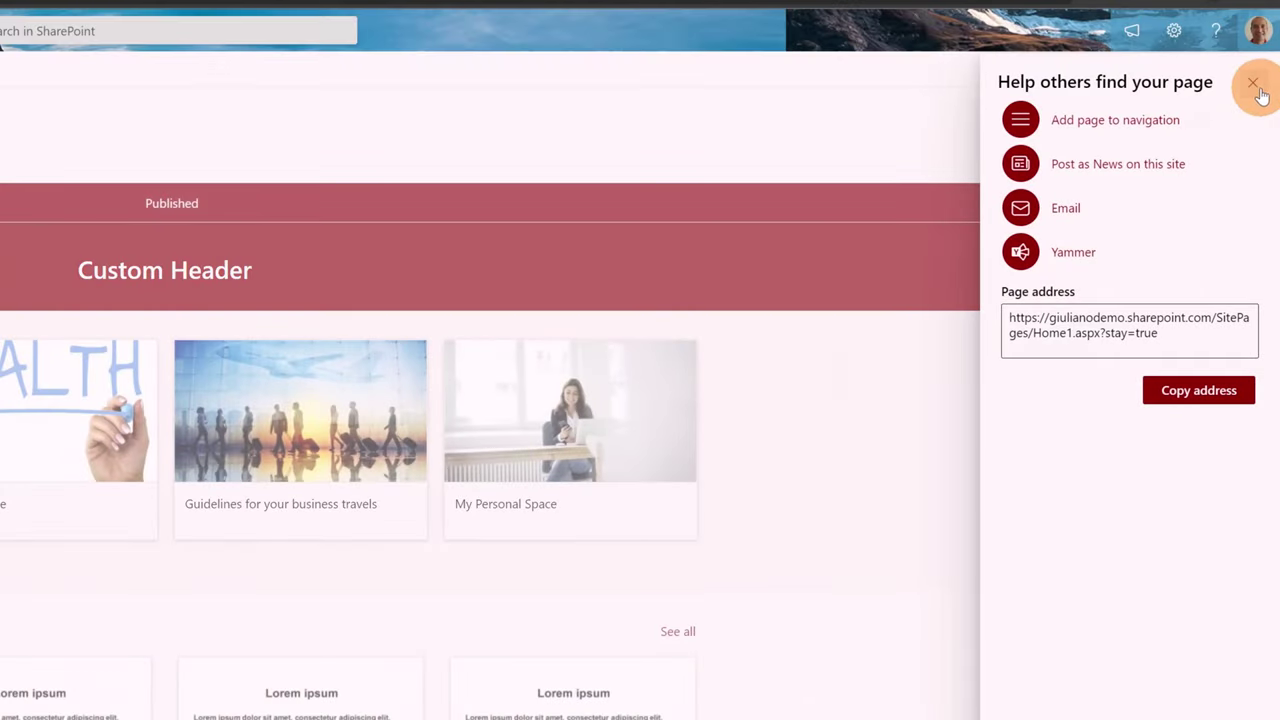
left_click(1252, 84)
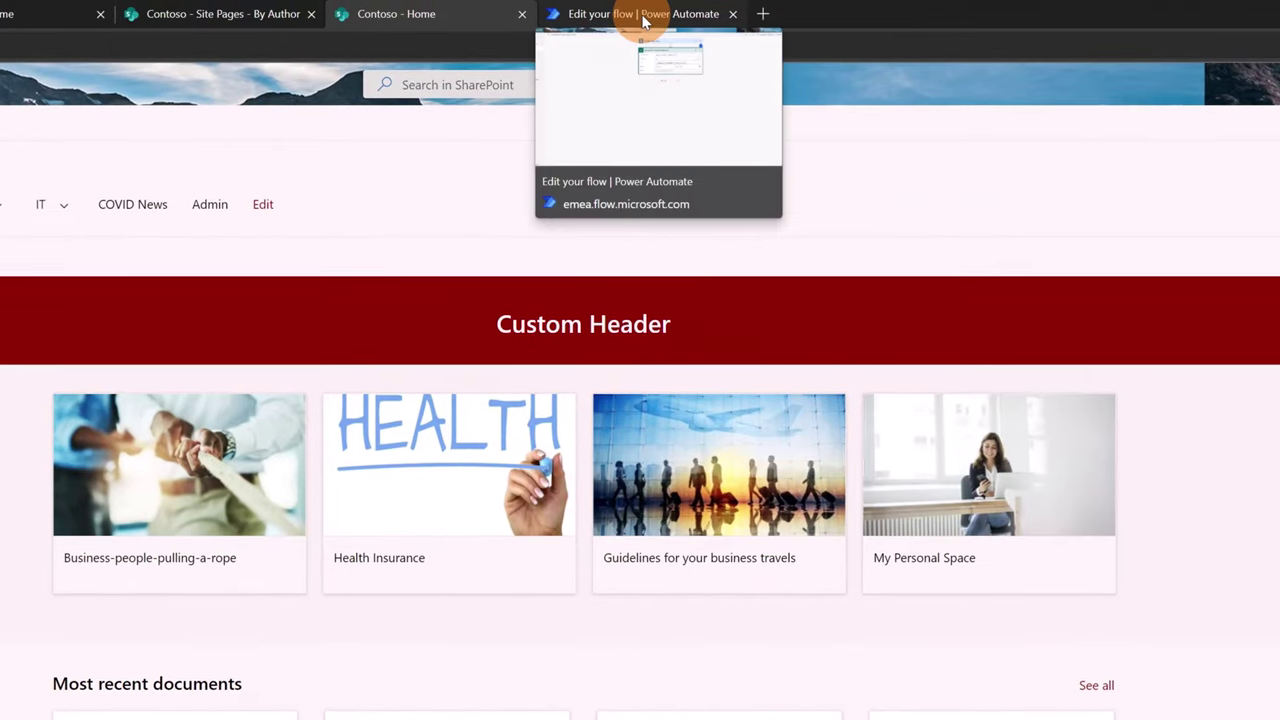
Step: In the flow, check the Site Address and the SitePages/Home.aspx Uri, then start a test run
left_click(643, 22)
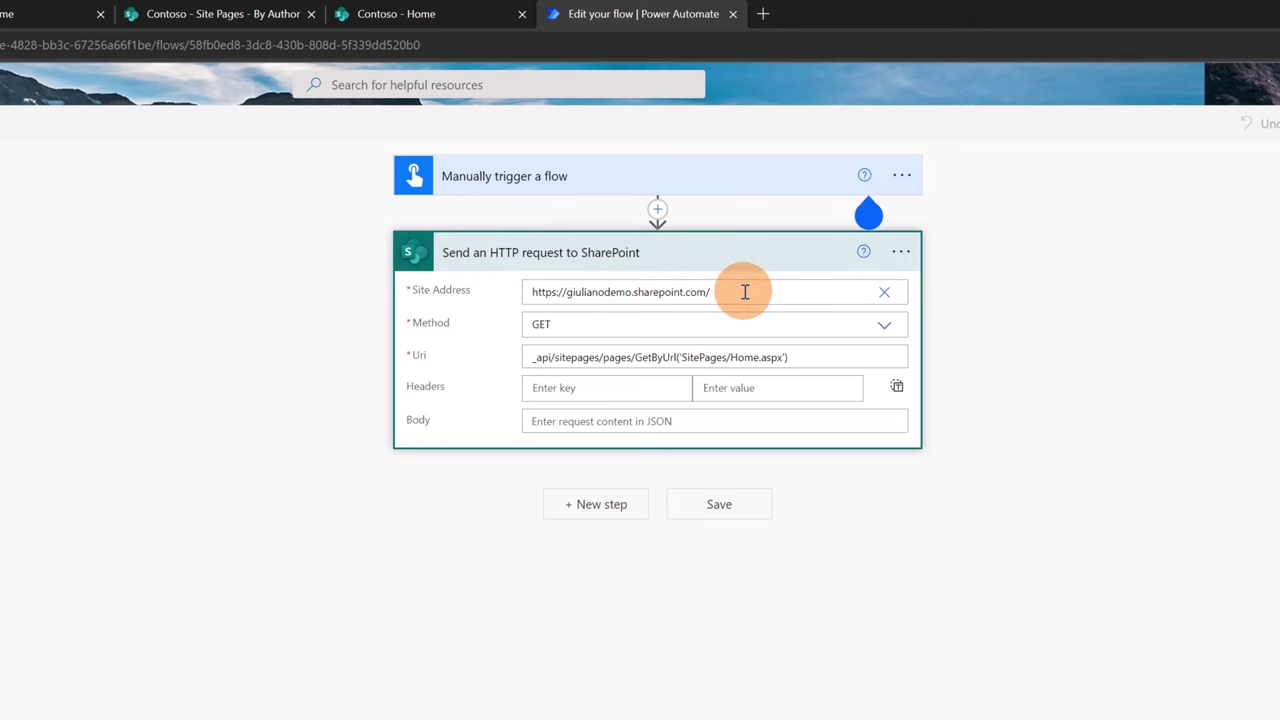
left_click_drag(745, 291, 524, 291)
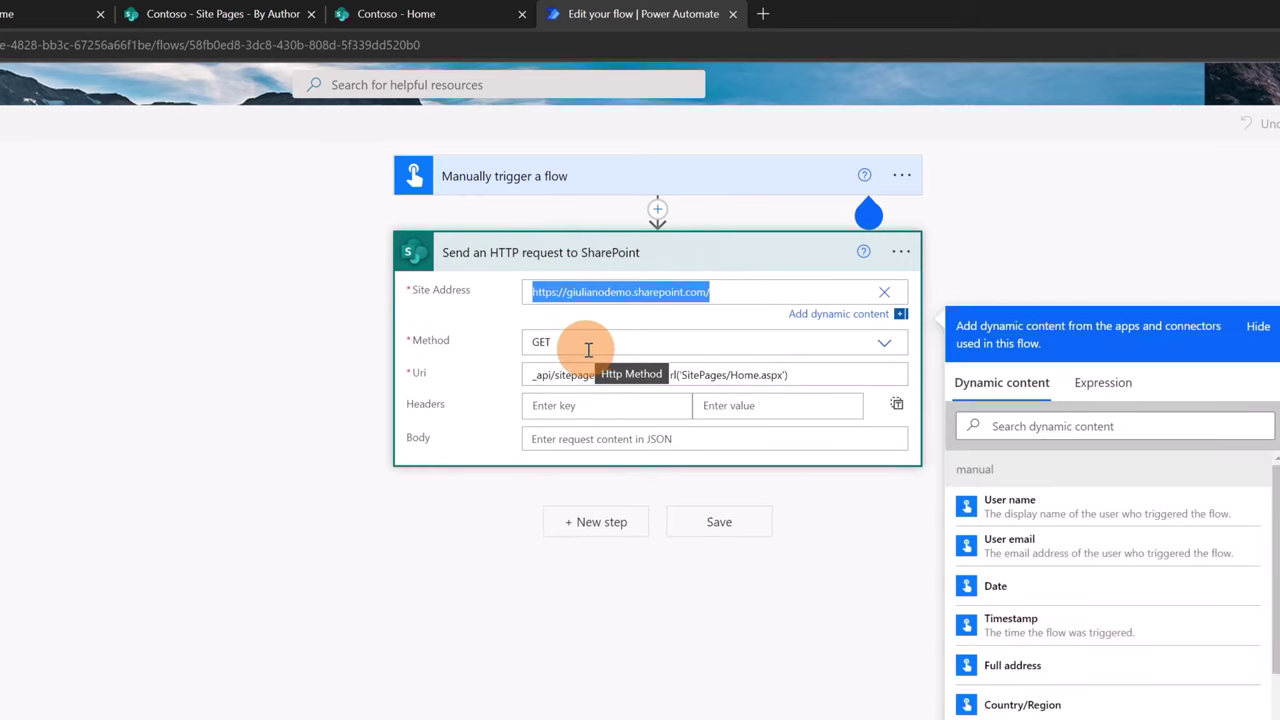
left_click(802, 373)
left_click_drag(786, 360, 449, 363)
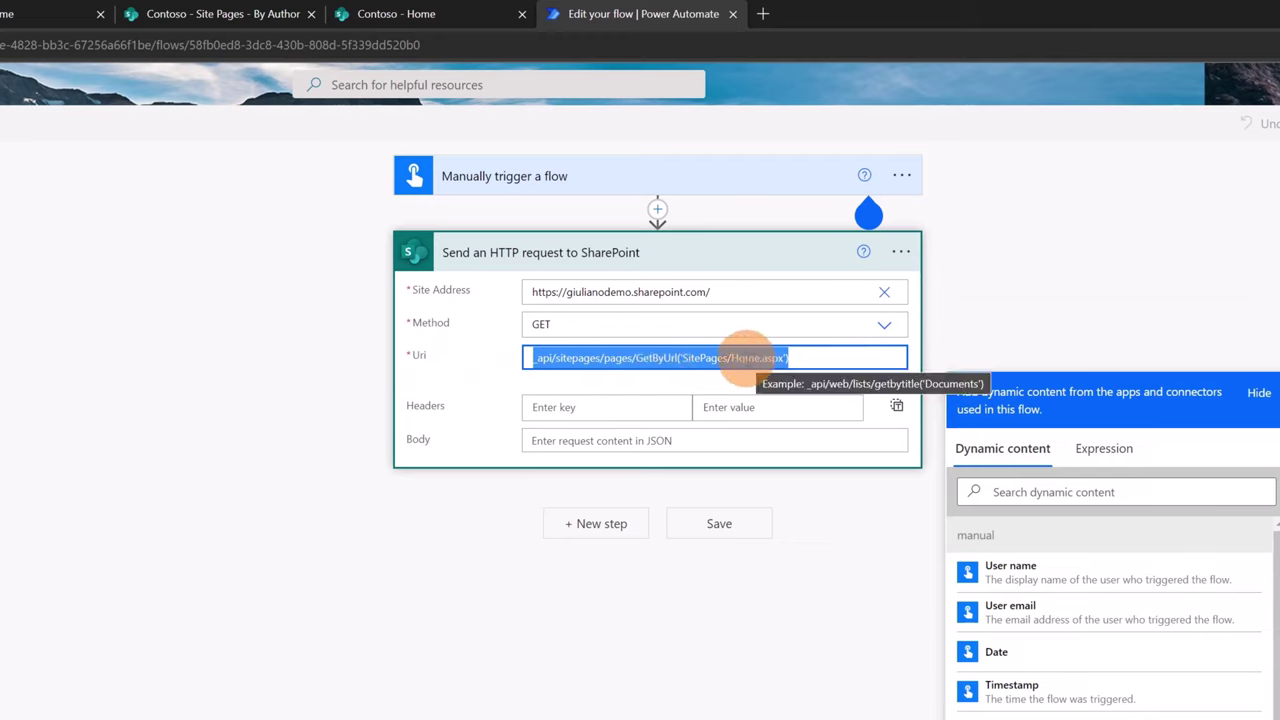
left_click(737, 358)
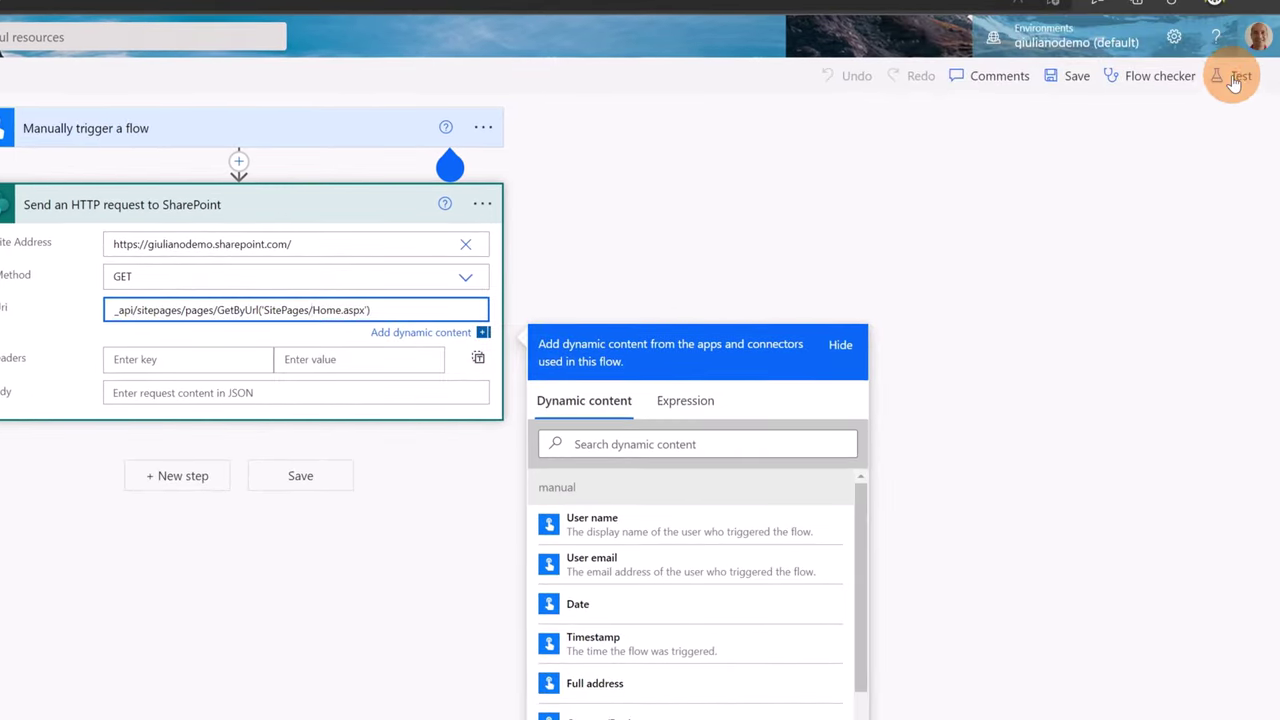
left_click(1243, 77)
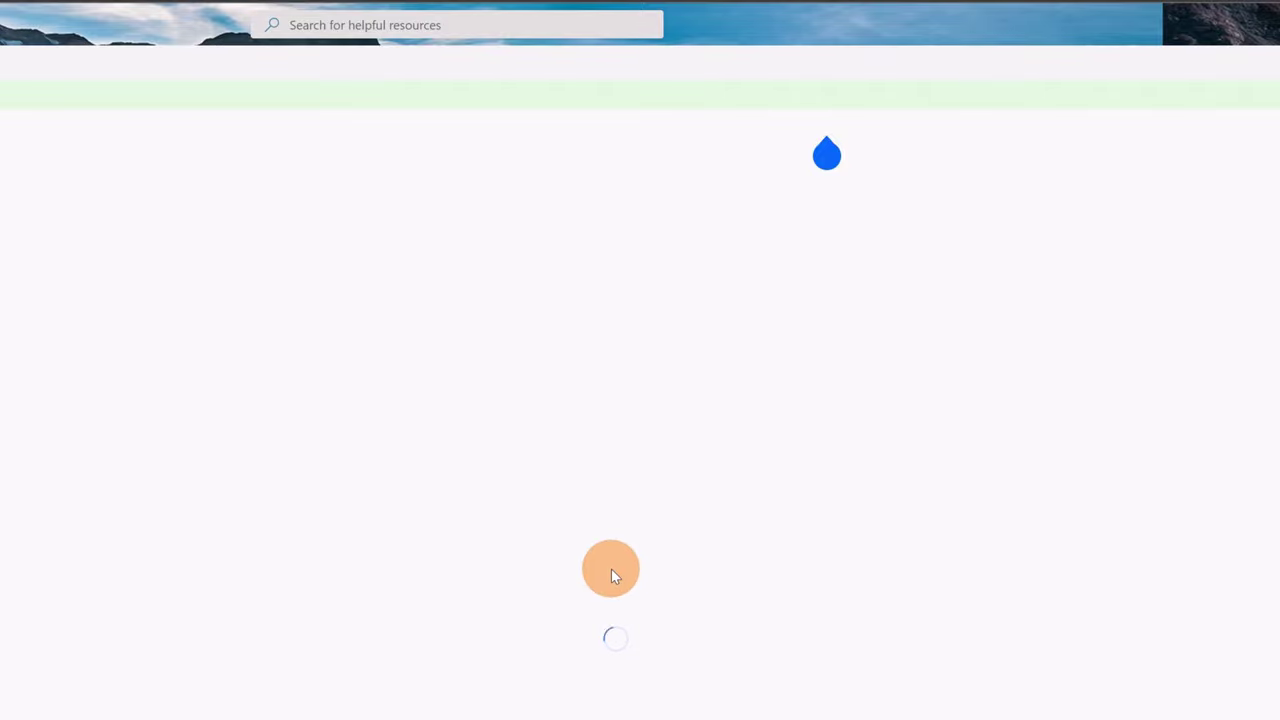
Step: Search the HTTP step's response body for 'layout' and find PageLayoutType set to Home
left_click(586, 236)
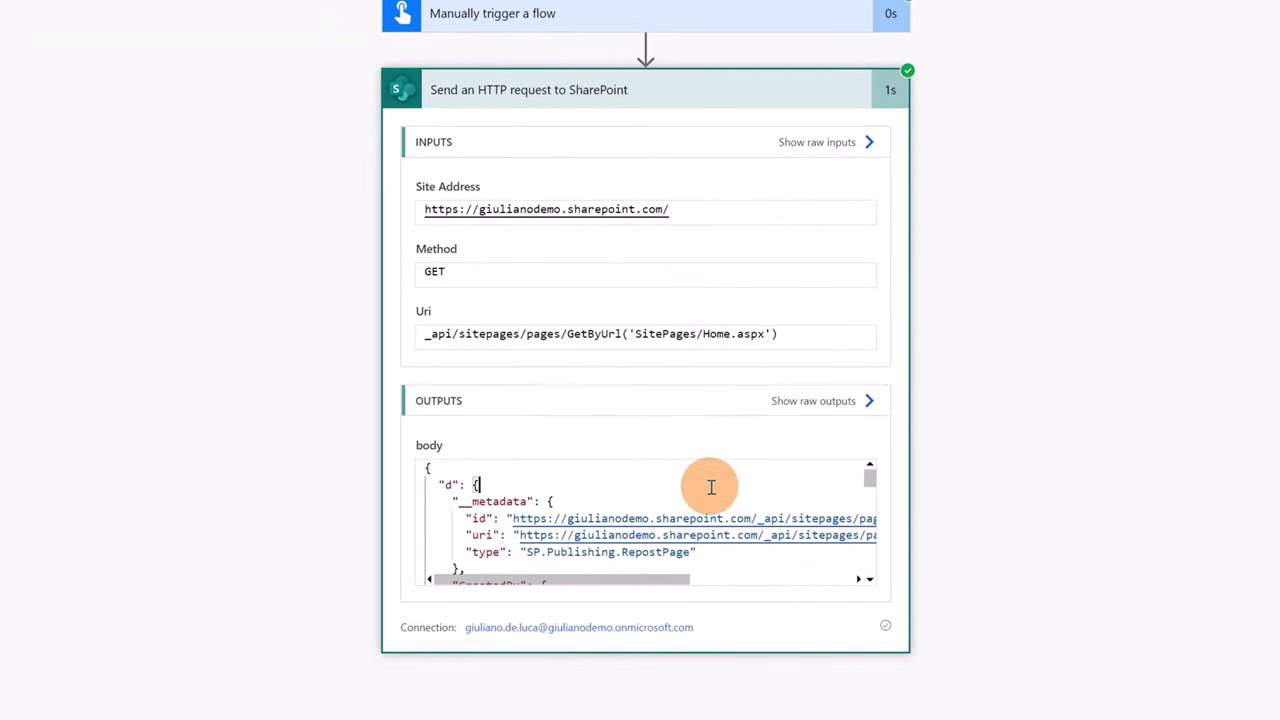
key("ctrl+f")
type("layout")
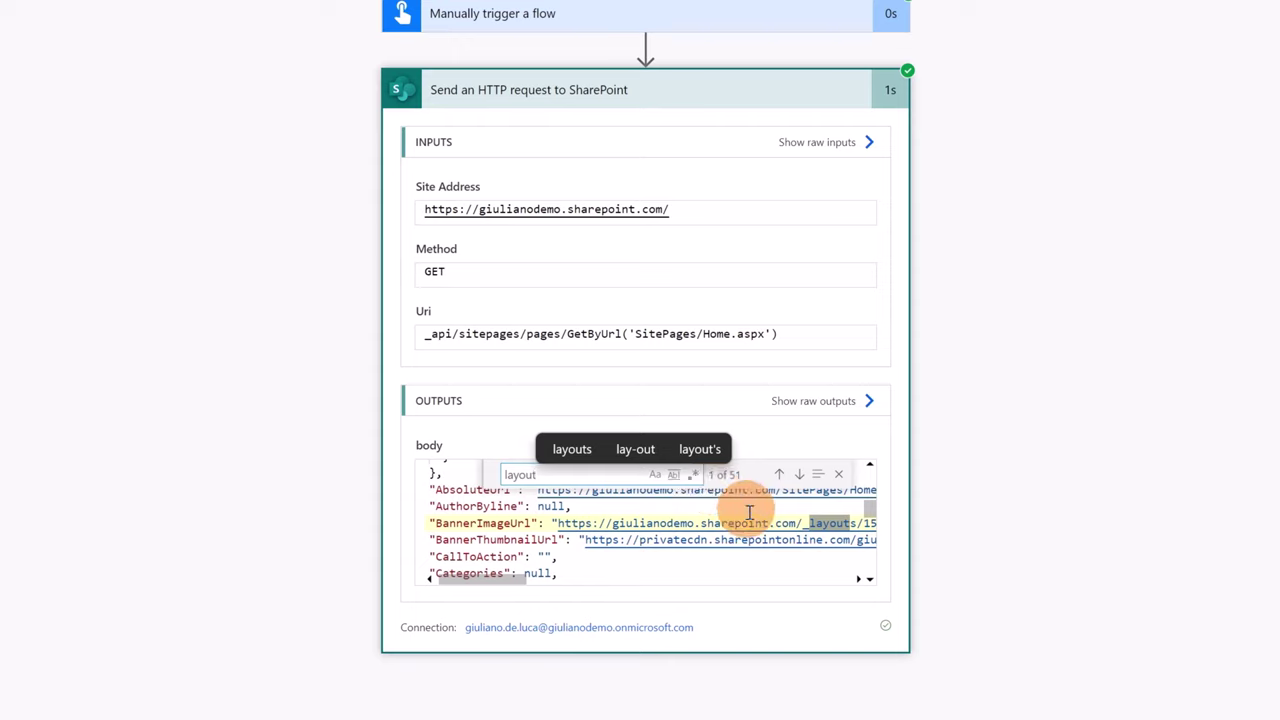
left_click(801, 479)
left_click(801, 477)
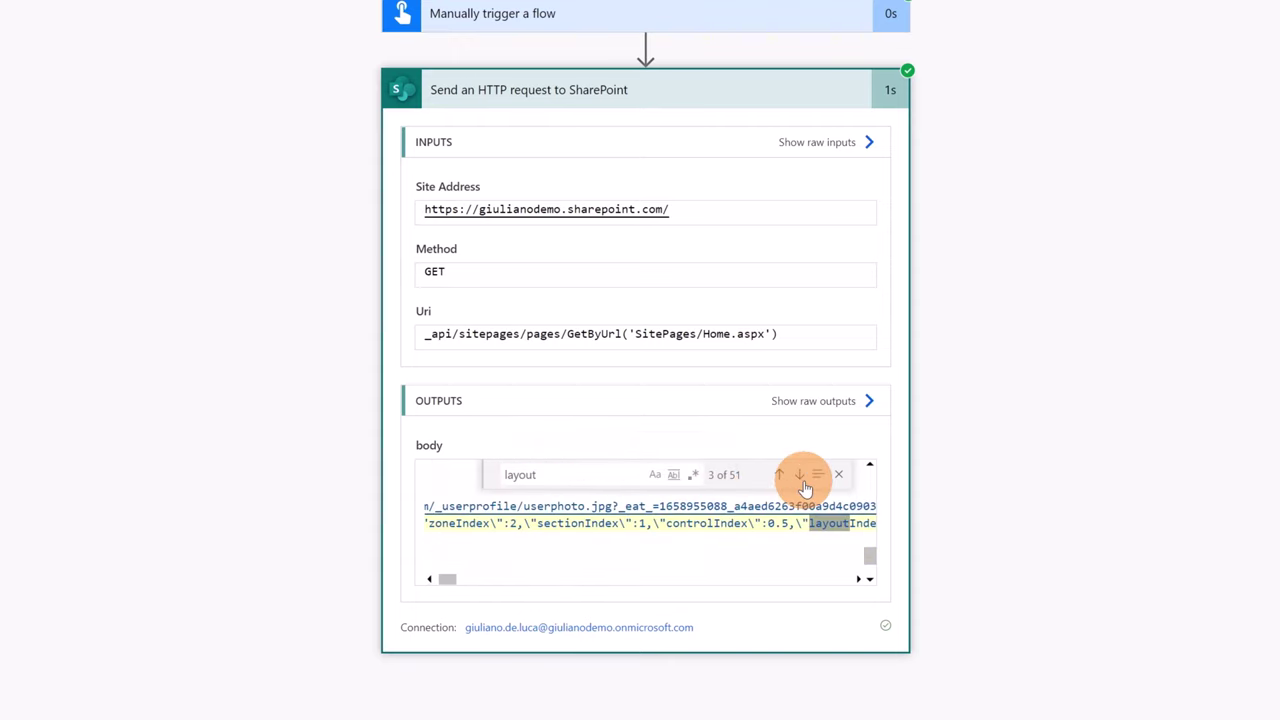
left_click(779, 475)
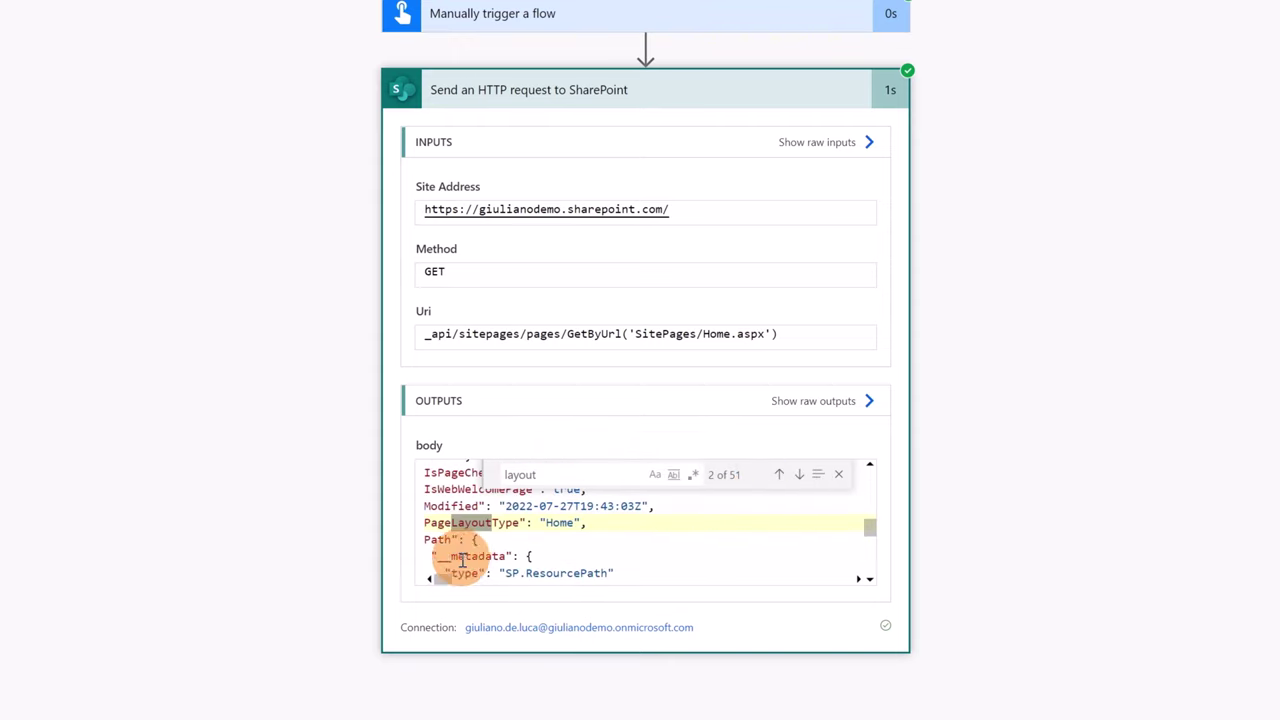
left_click_drag(444, 578, 438, 578)
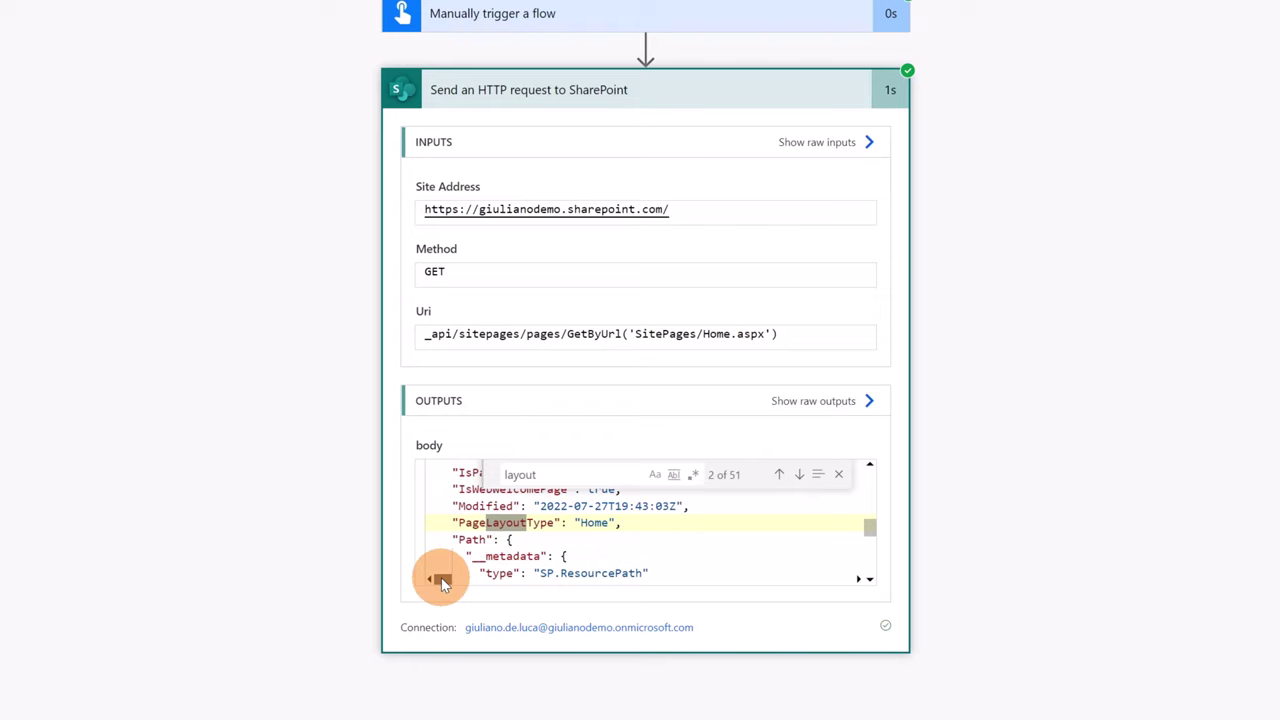
double_click(505, 522)
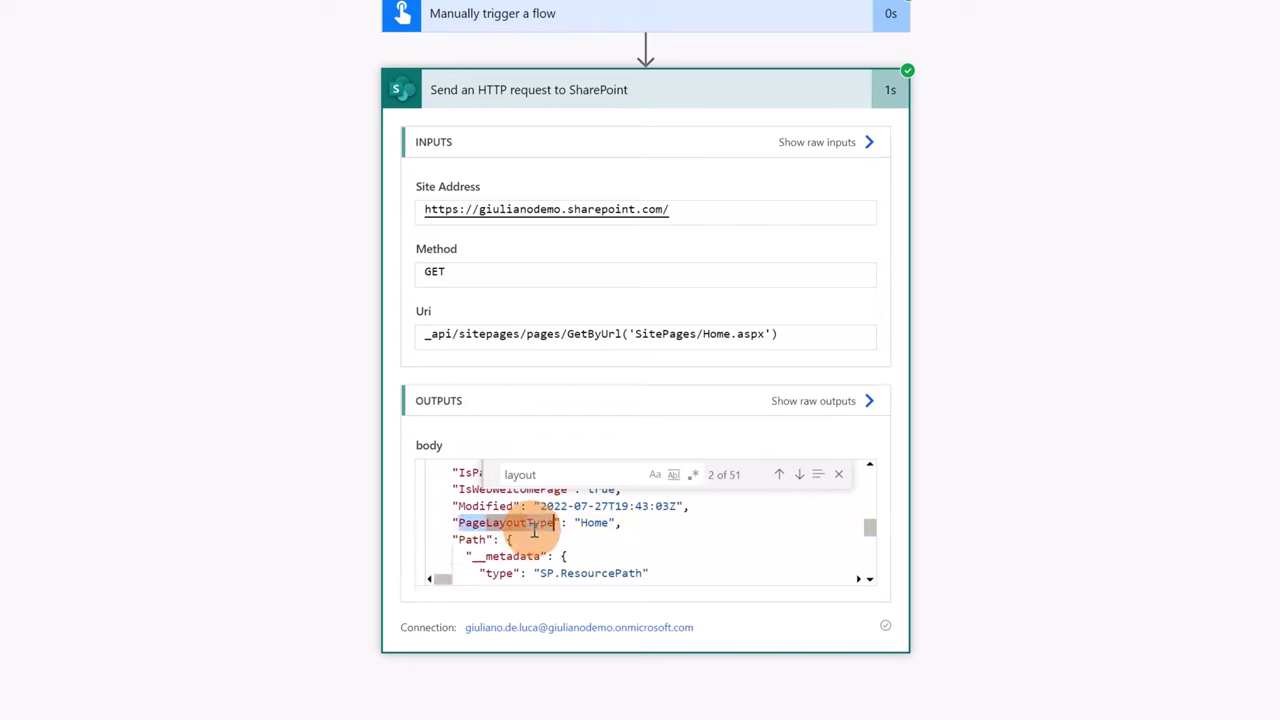
double_click(594, 522)
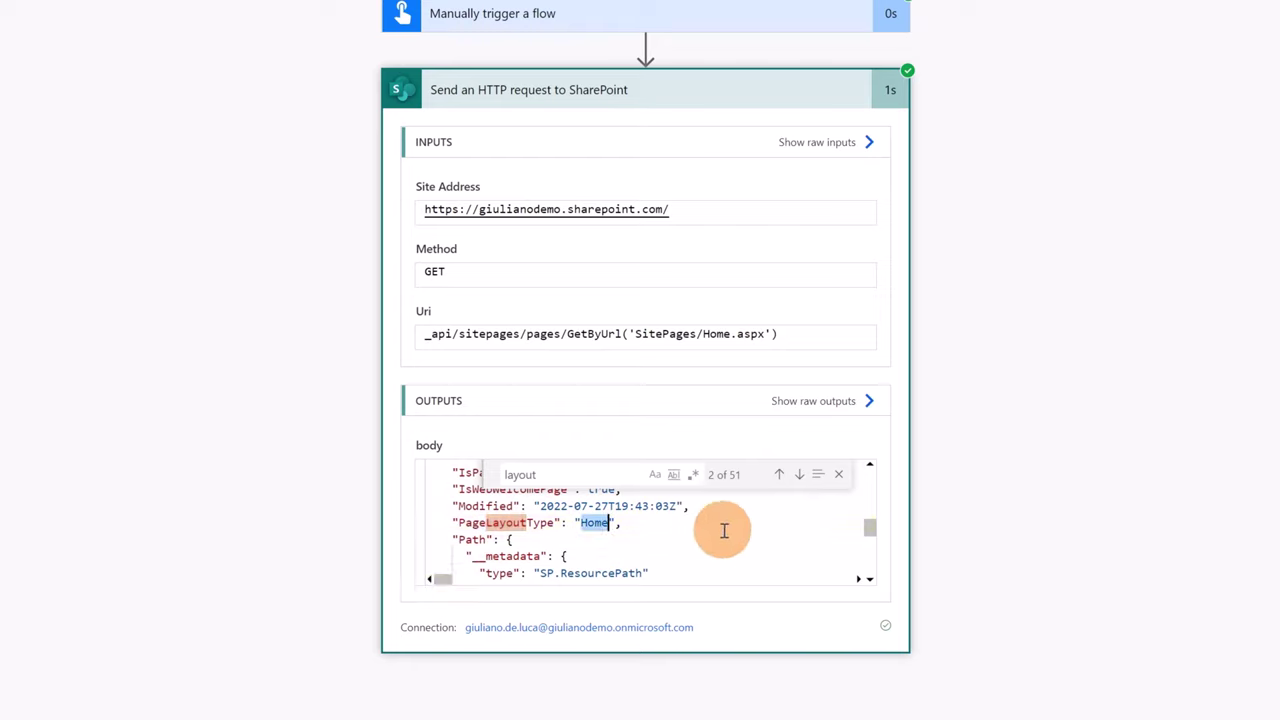